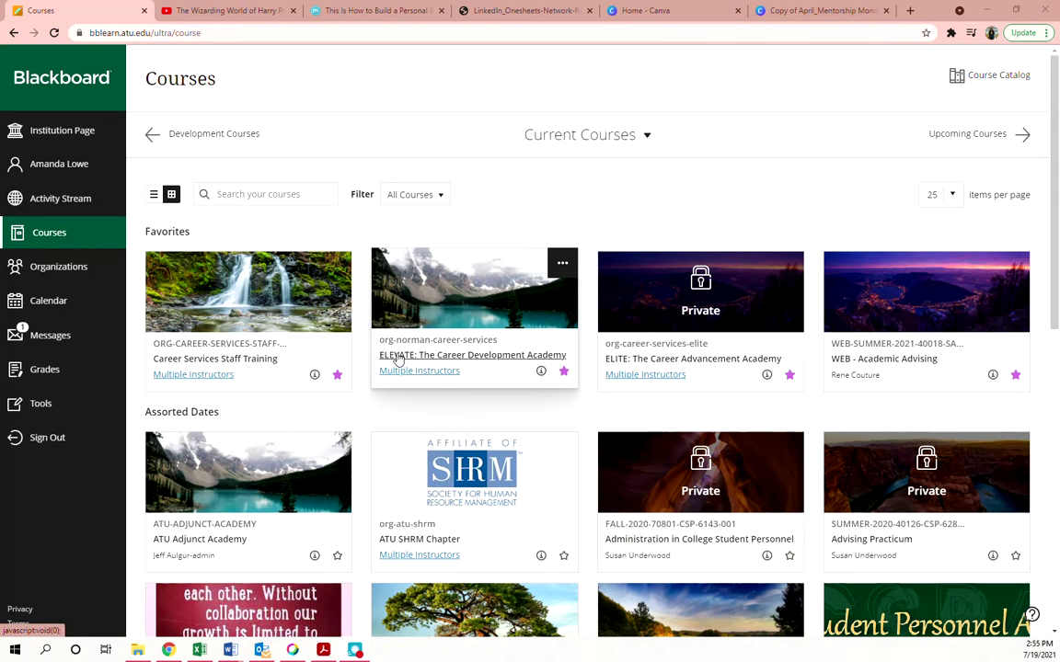
Open the ELEVATE: The Career Development Academy course and enter Student Preview mode
left_click(454, 361)
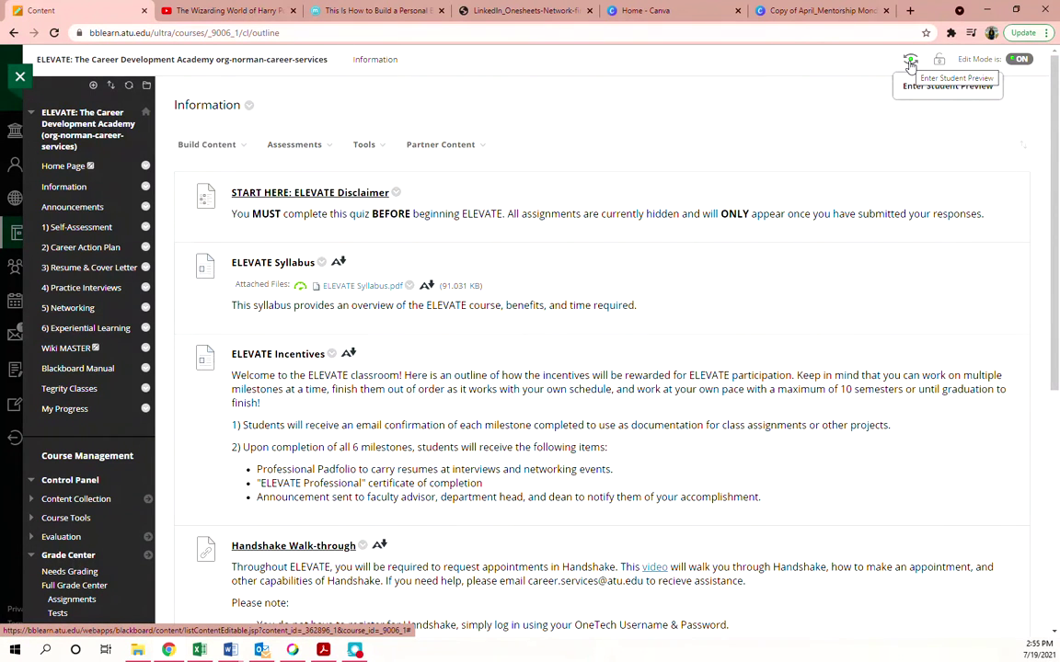
left_click(910, 62)
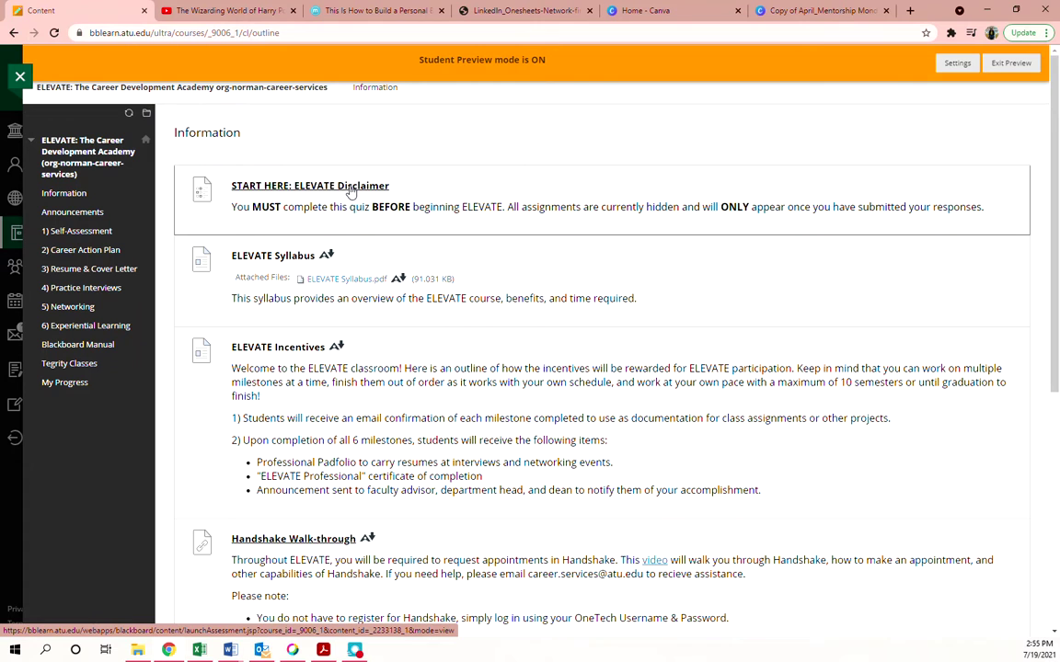
Look through the six milestone pages from Self-Assessment to Experiential Learning to check which content is available before the disclaimer quiz
left_click(64, 234)
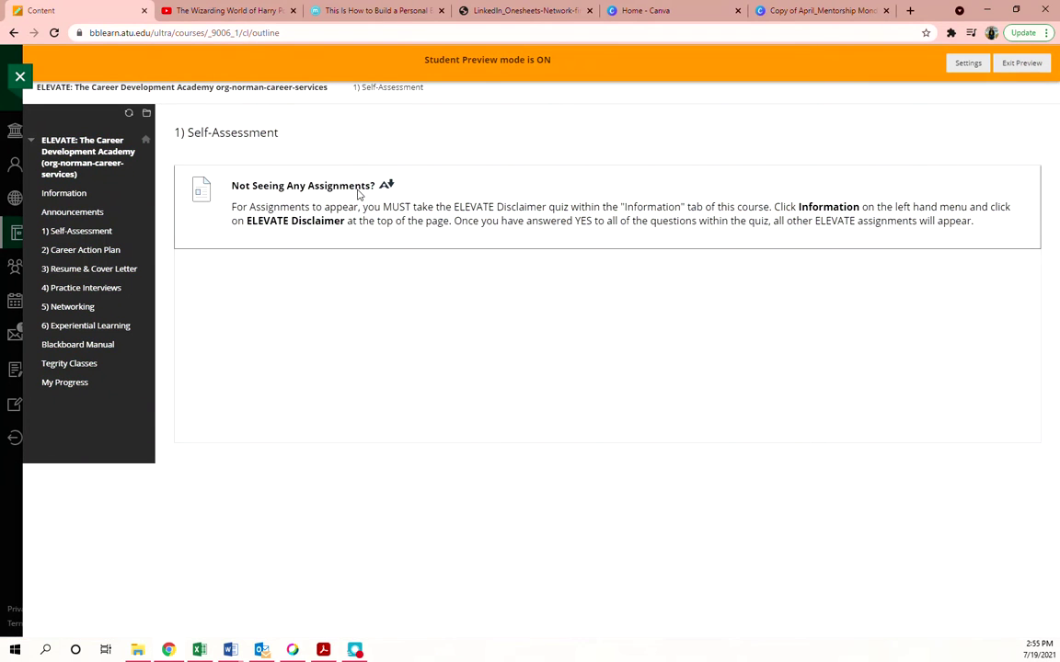
left_click(102, 247)
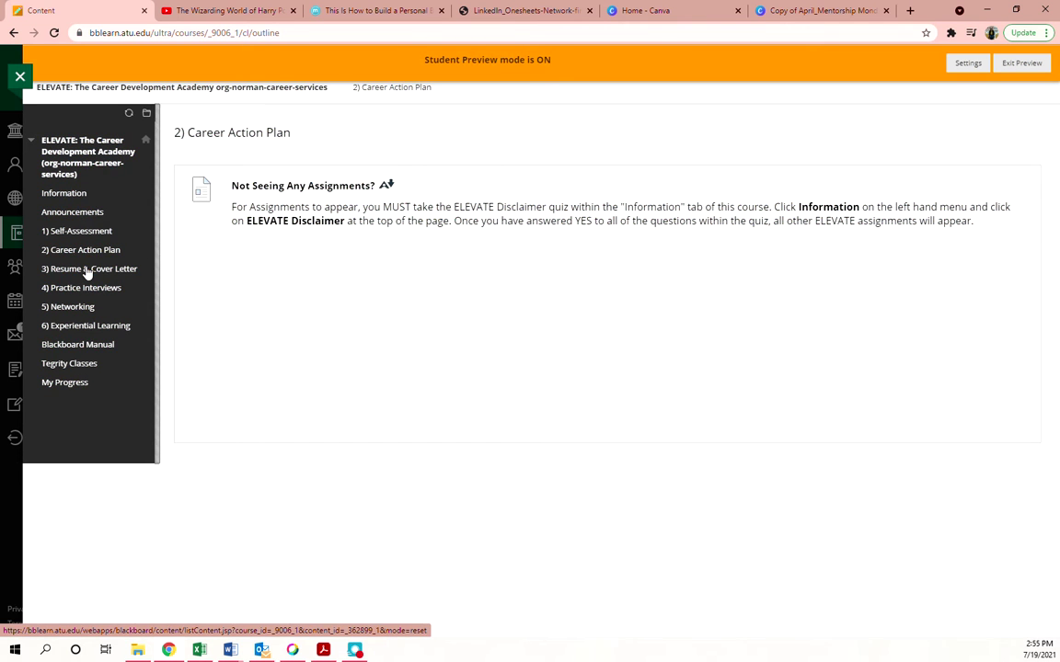
left_click(89, 270)
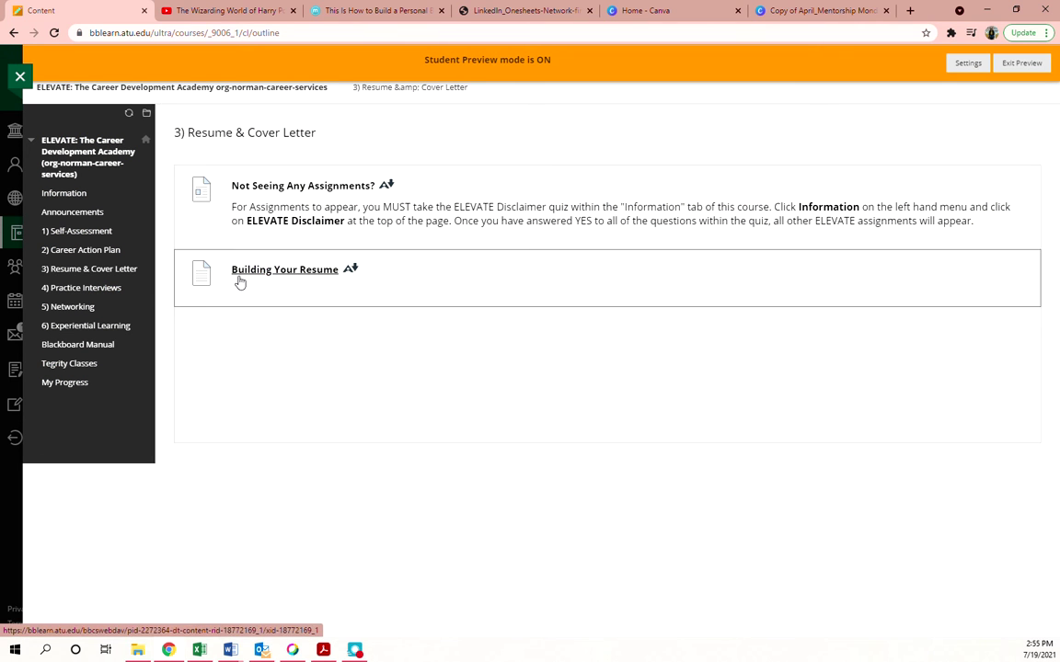
left_click(108, 289)
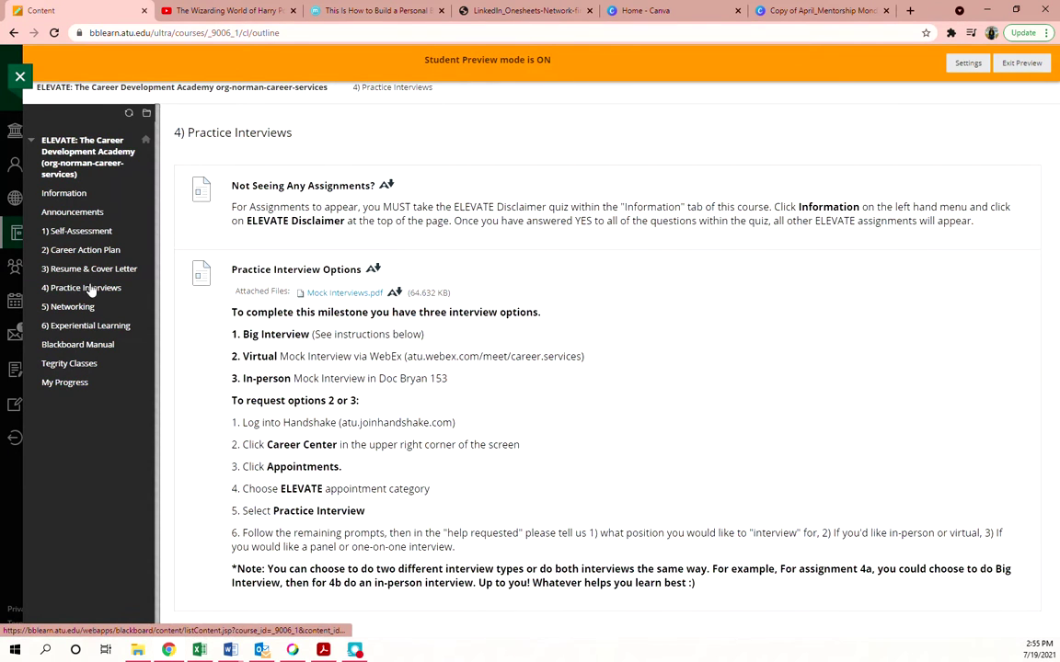
left_click(75, 307)
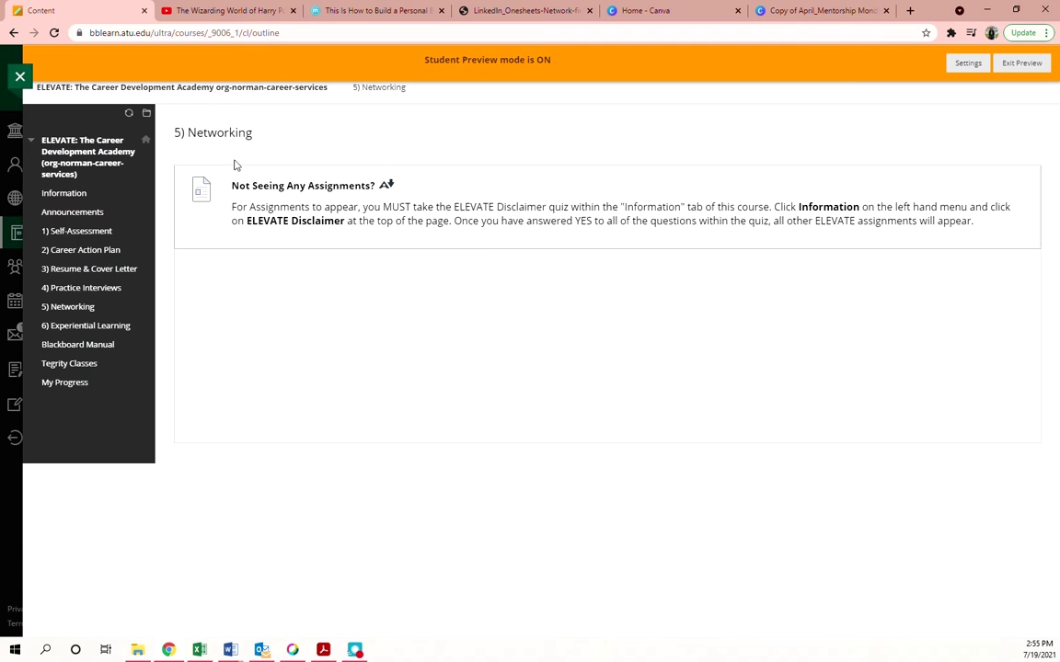
left_click(78, 326)
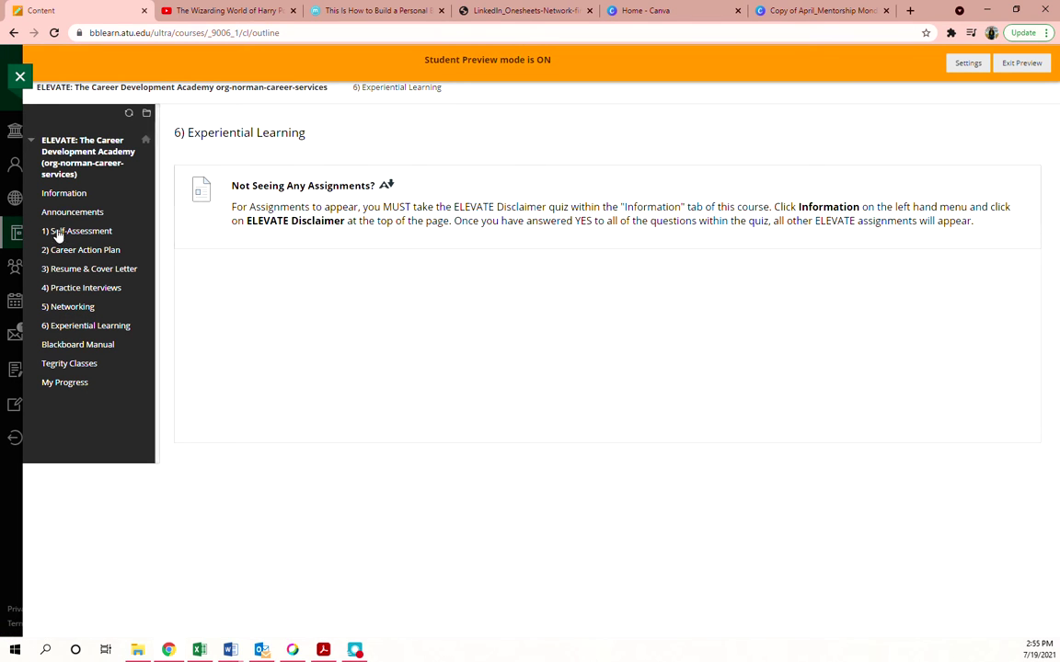
Begin the START HERE: ELEVATE Disclaimer quiz from the Information page
left_click(66, 195)
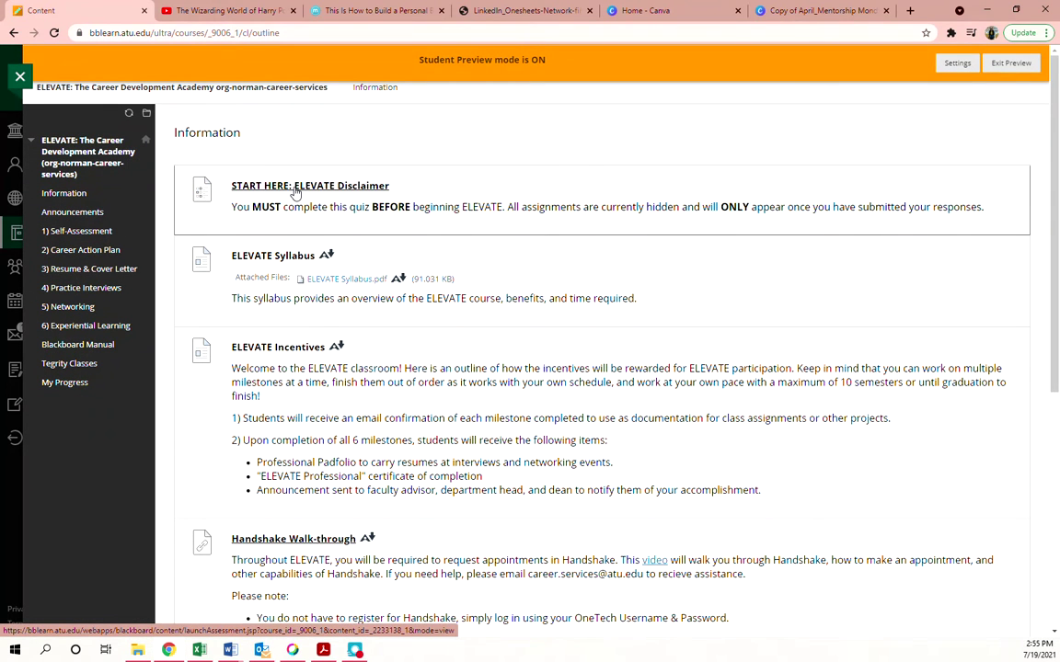
left_click(296, 188)
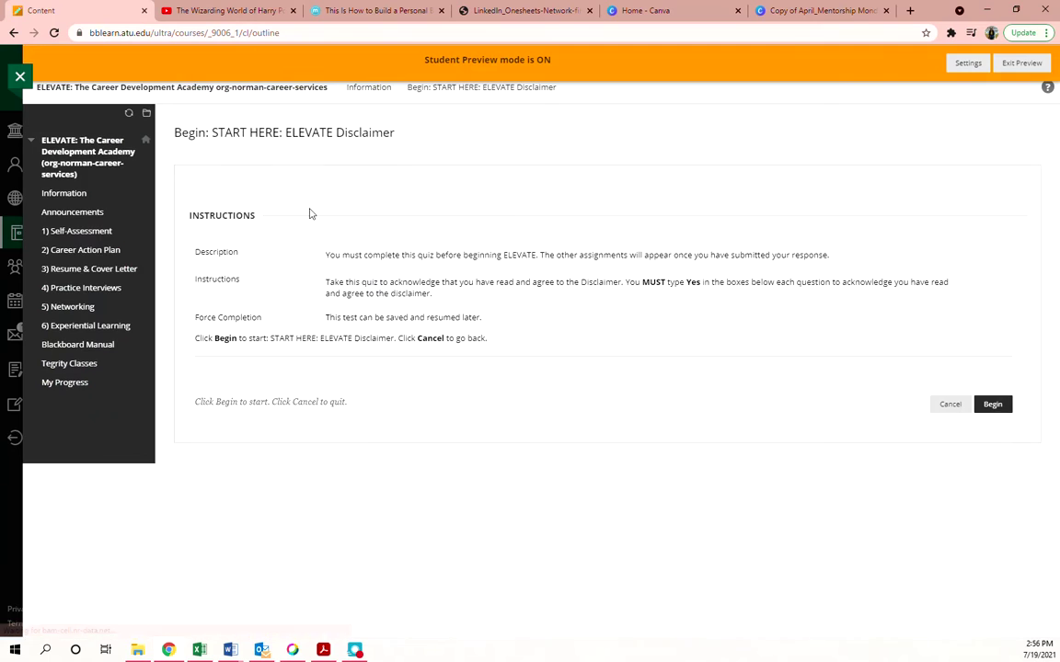
left_click(993, 405)
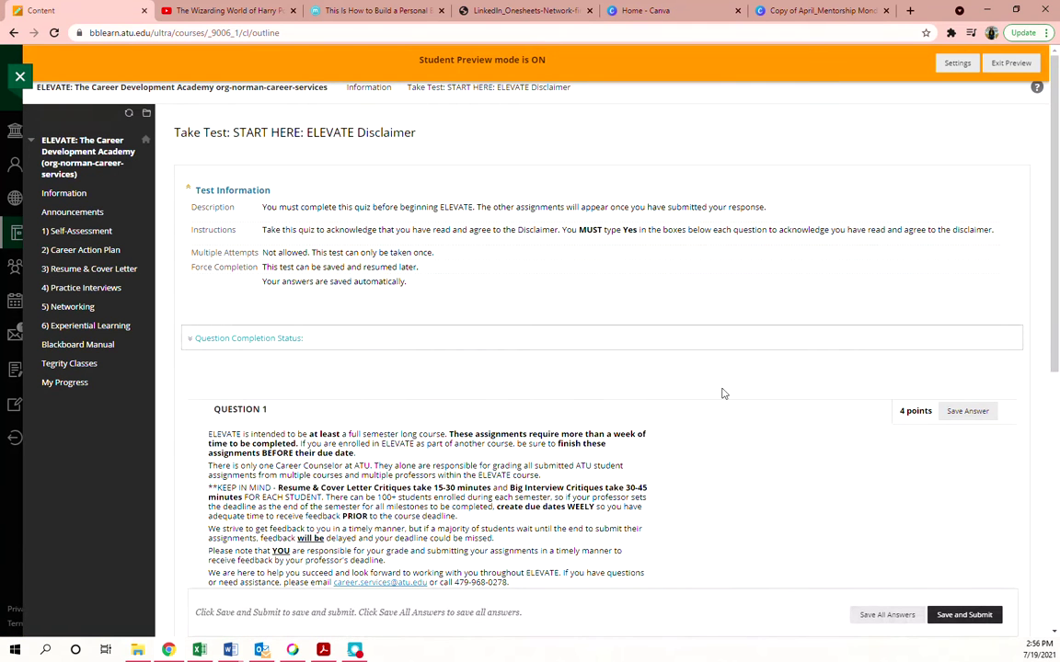
Read the Question 1 disclaimer, including the advice on weekly due dates, and answer it with "Yes"
scroll(736, 407, "down", 2)
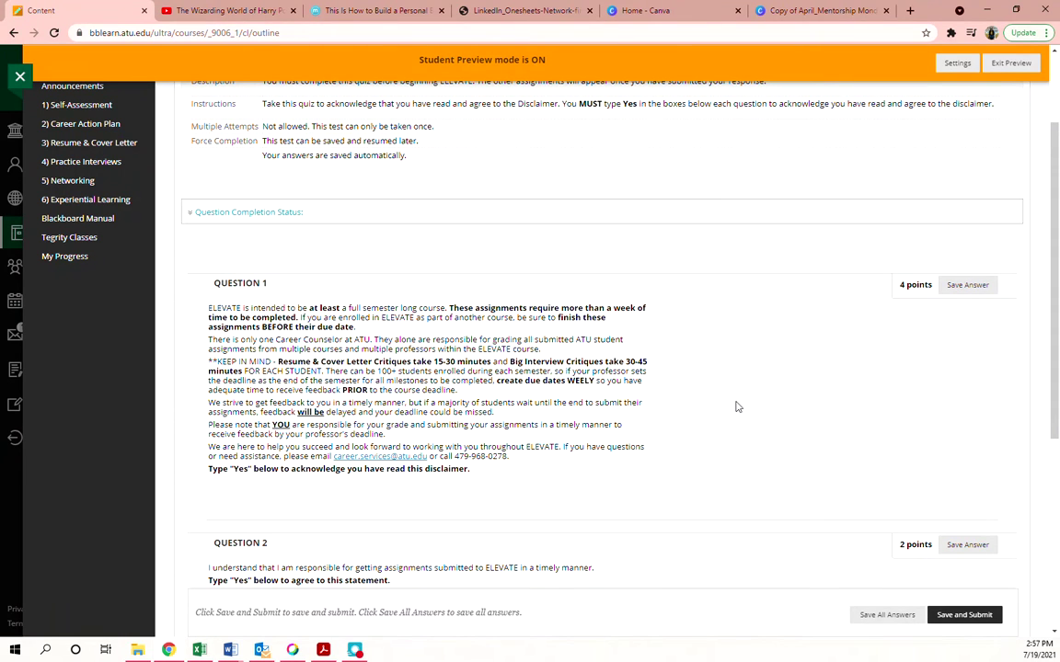
left_click_drag(497, 381, 595, 382)
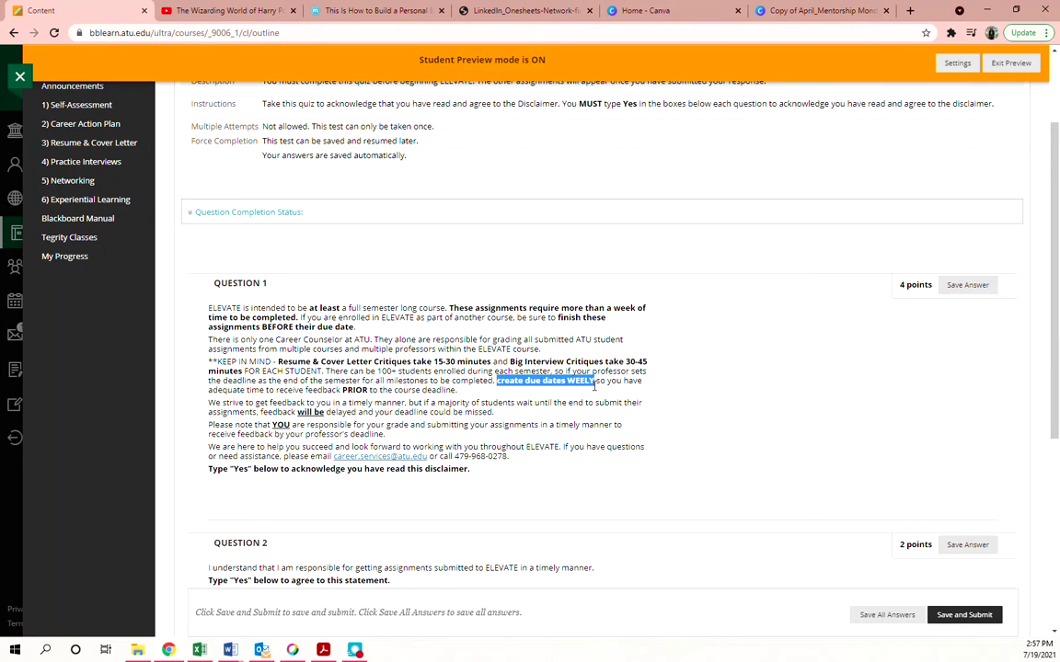
left_click(421, 361)
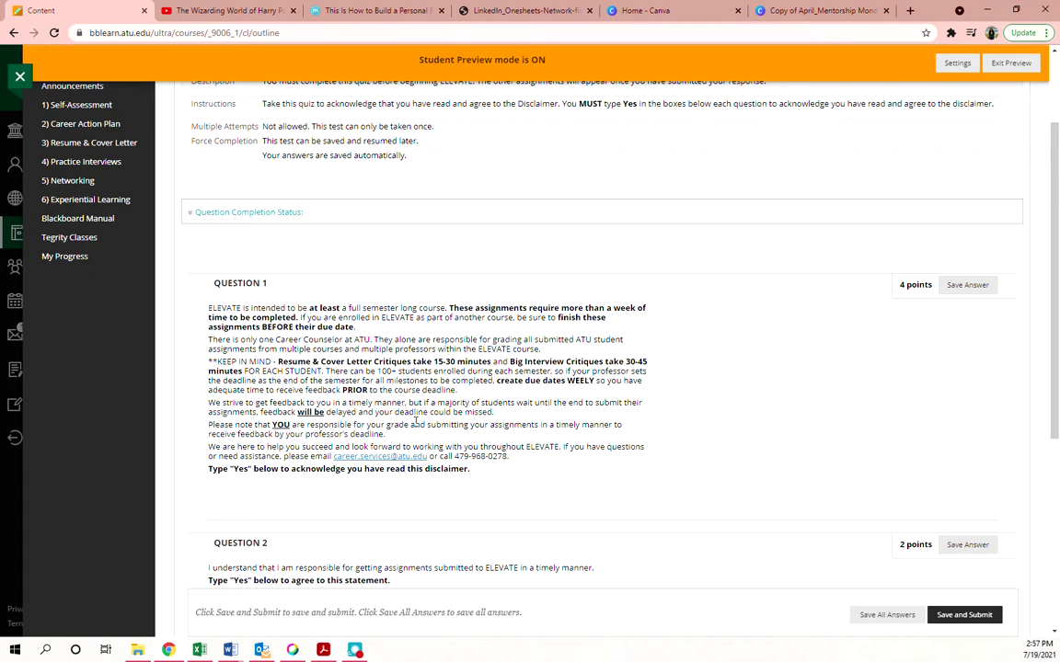
scroll(340, 424, "down", 1)
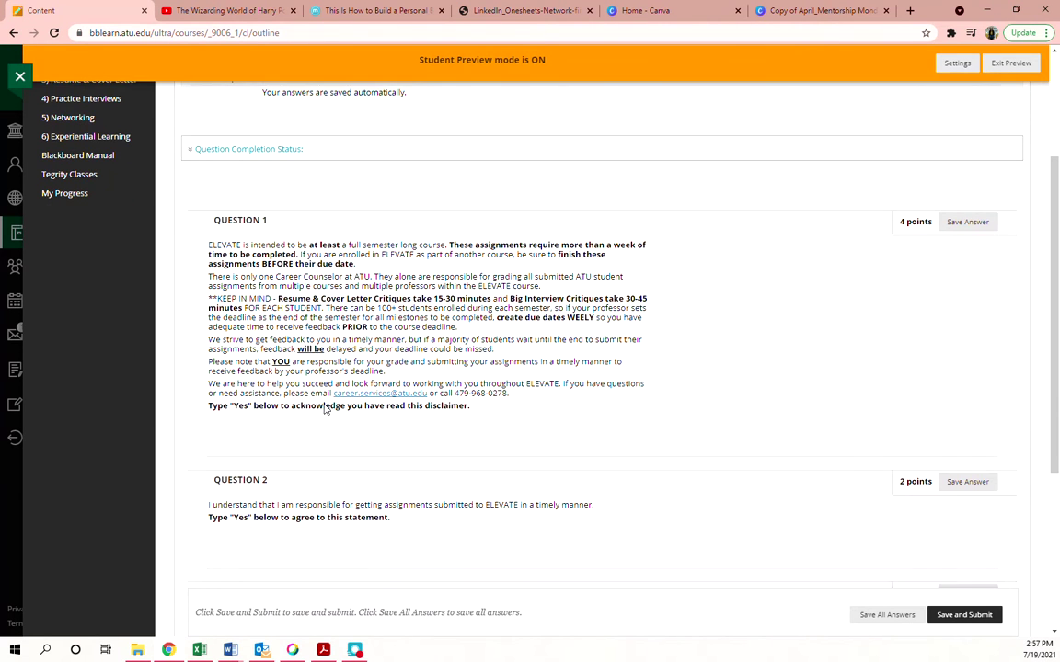
scroll(312, 328, "down", 1)
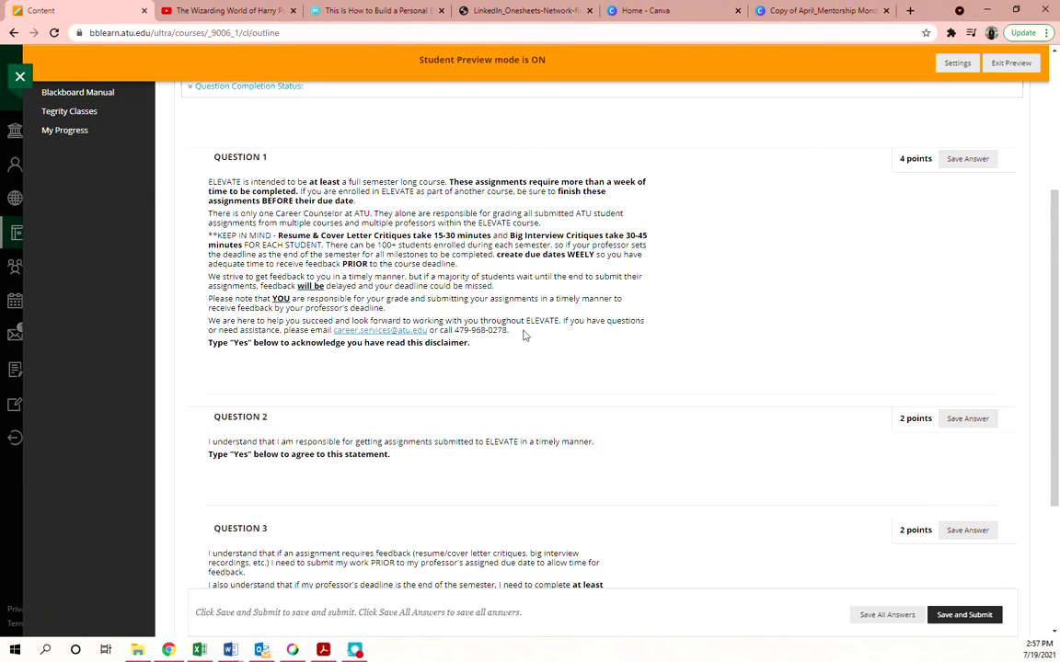
scroll(524, 335, "down", 2)
left_click(273, 238)
type("Yes")
Answer "Yes" to Questions 2, 3 and 4, and submit the disclaimer quiz
scroll(274, 235, "down", 2)
left_click(261, 247)
type("Yes")
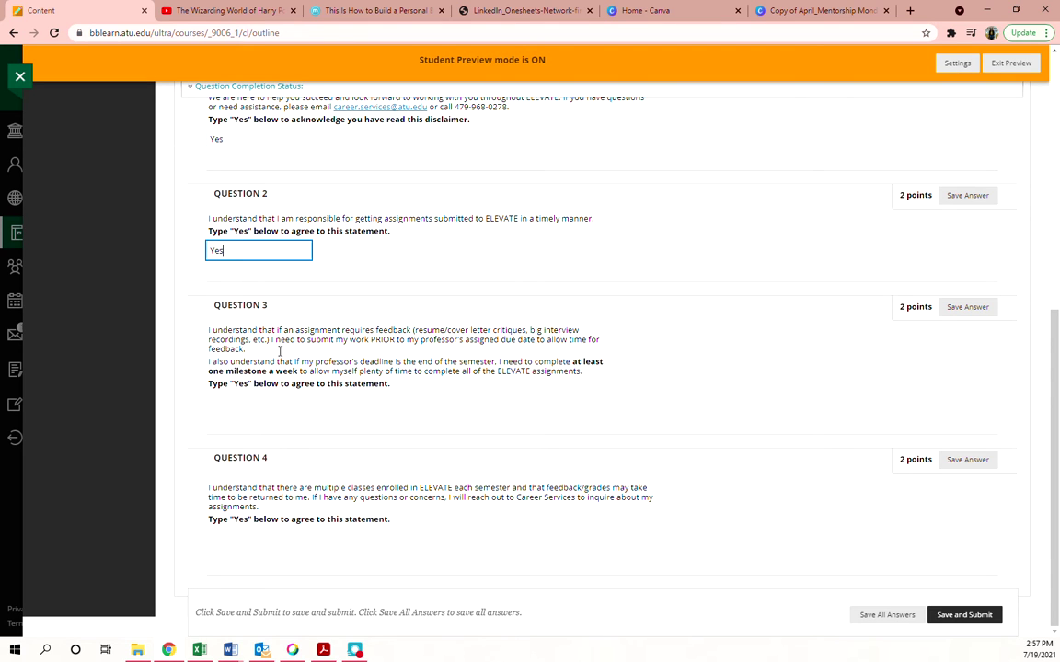
left_click(254, 406)
type("Yes")
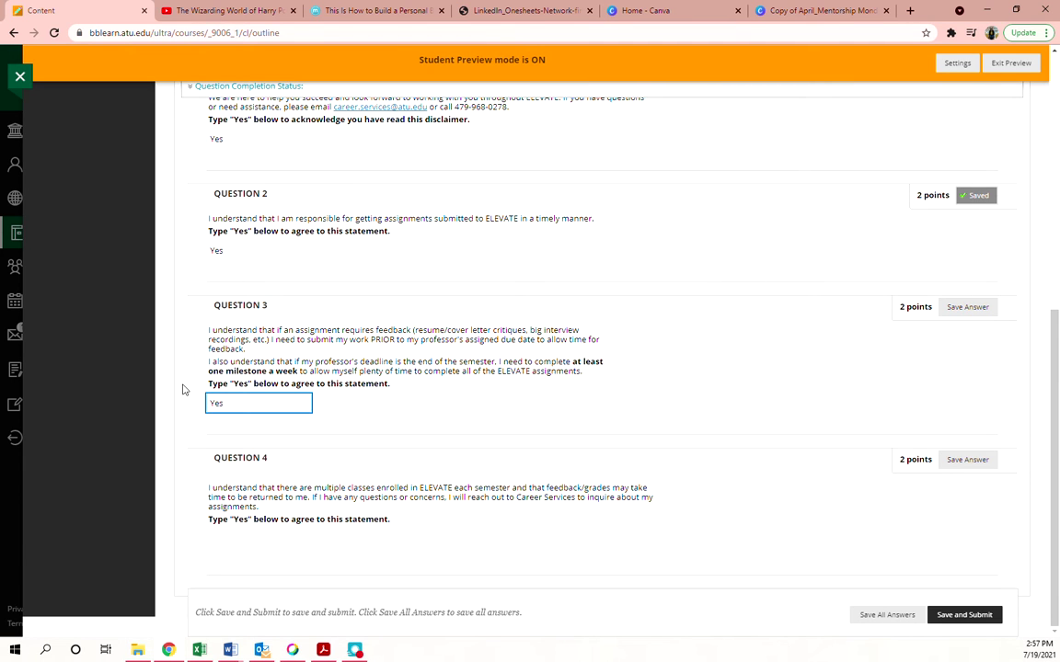
key("Tab")
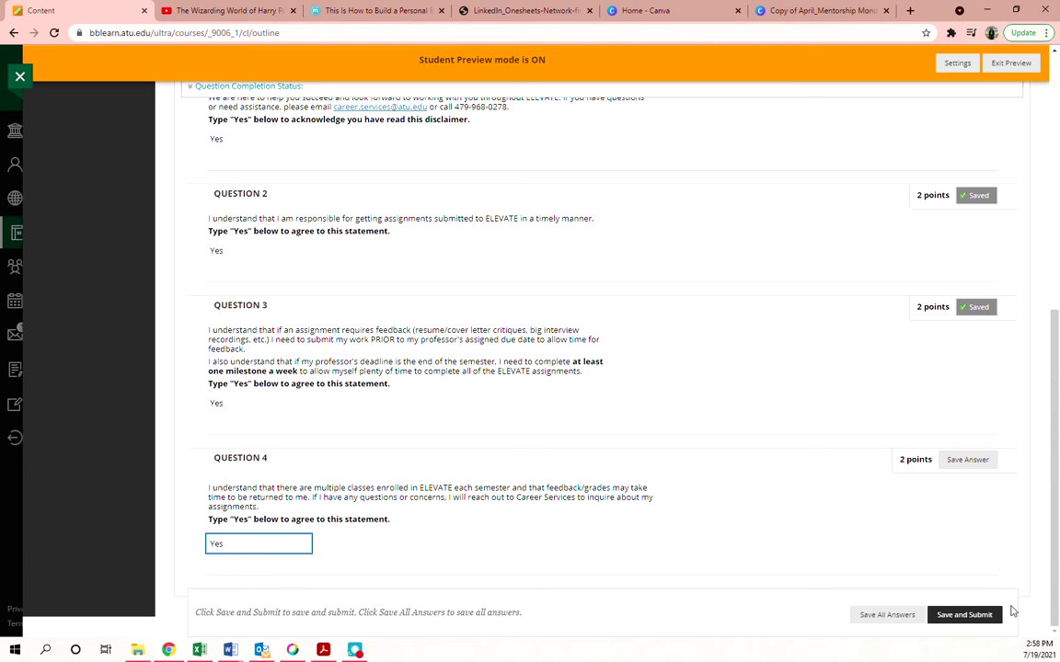
left_click(973, 618)
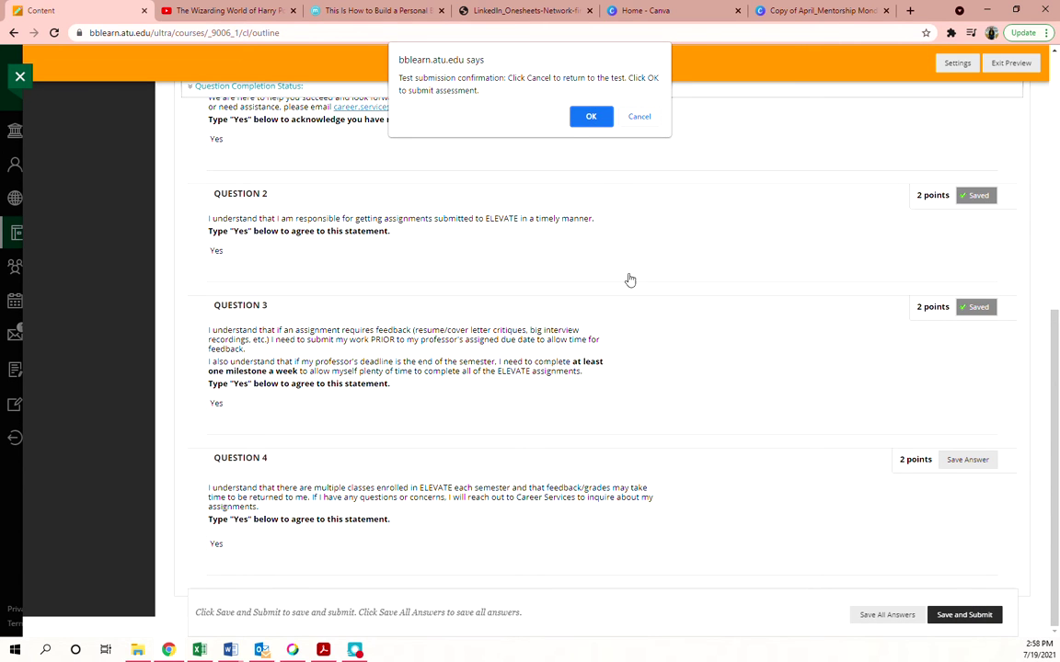
left_click(590, 117)
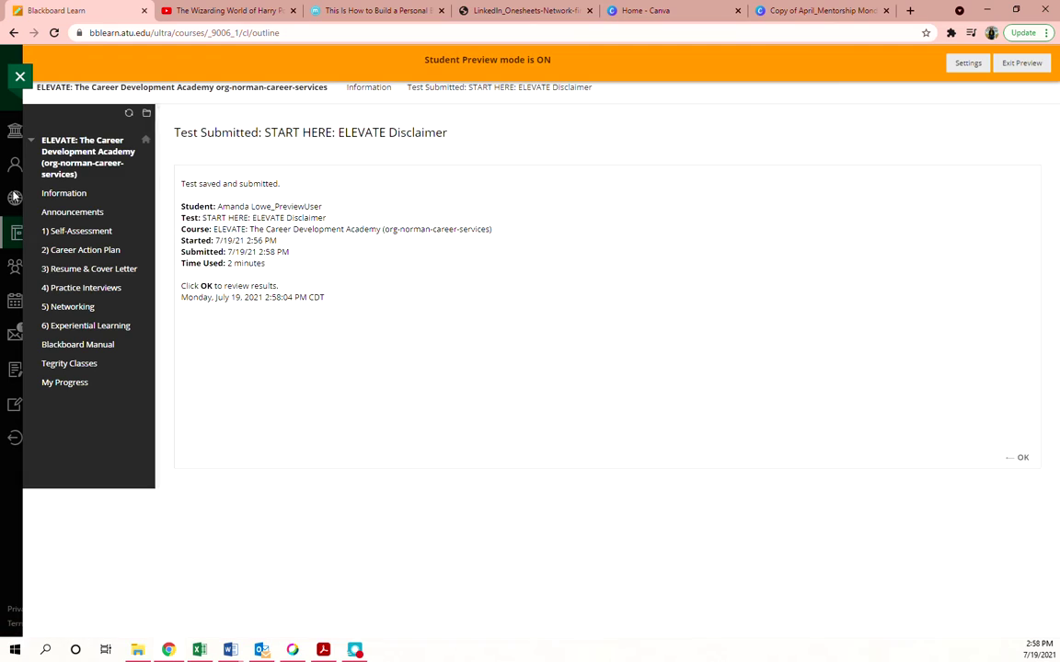
Open the 1) Self-Assessment milestone page and skim its assignments and resources
left_click(77, 231)
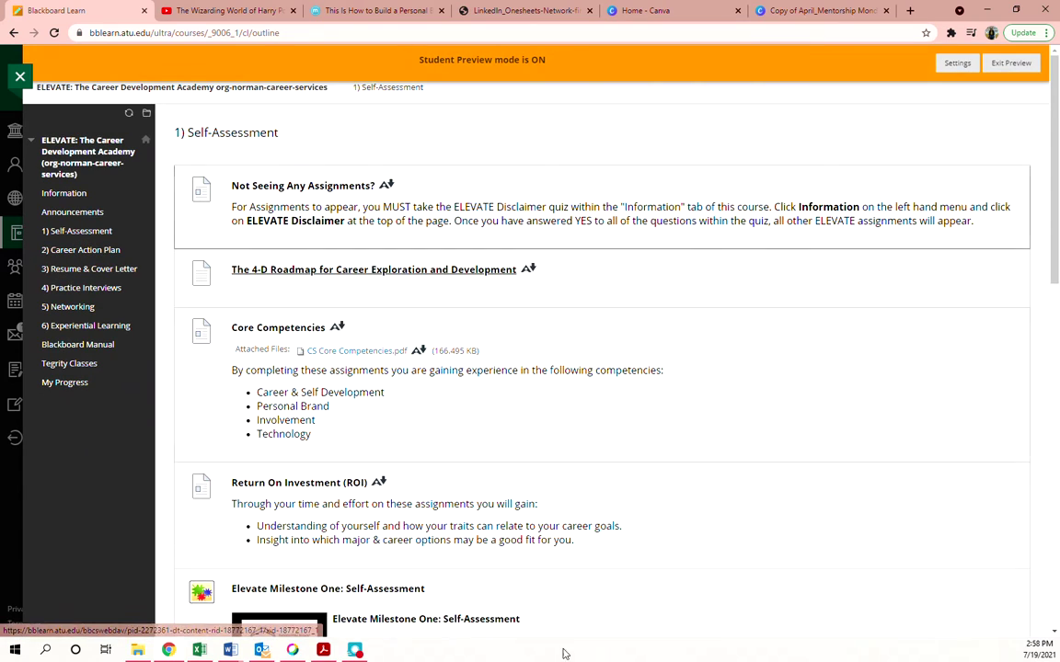
scroll(710, 338, "down", 3)
scroll(710, 339, "down", 10)
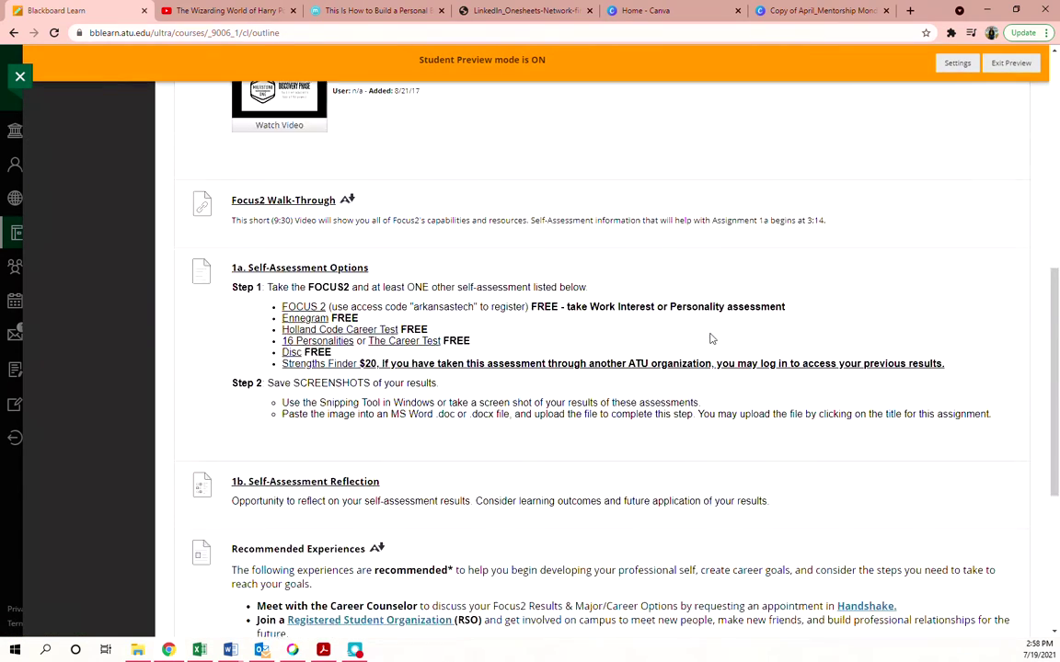
scroll(710, 338, "up", 12)
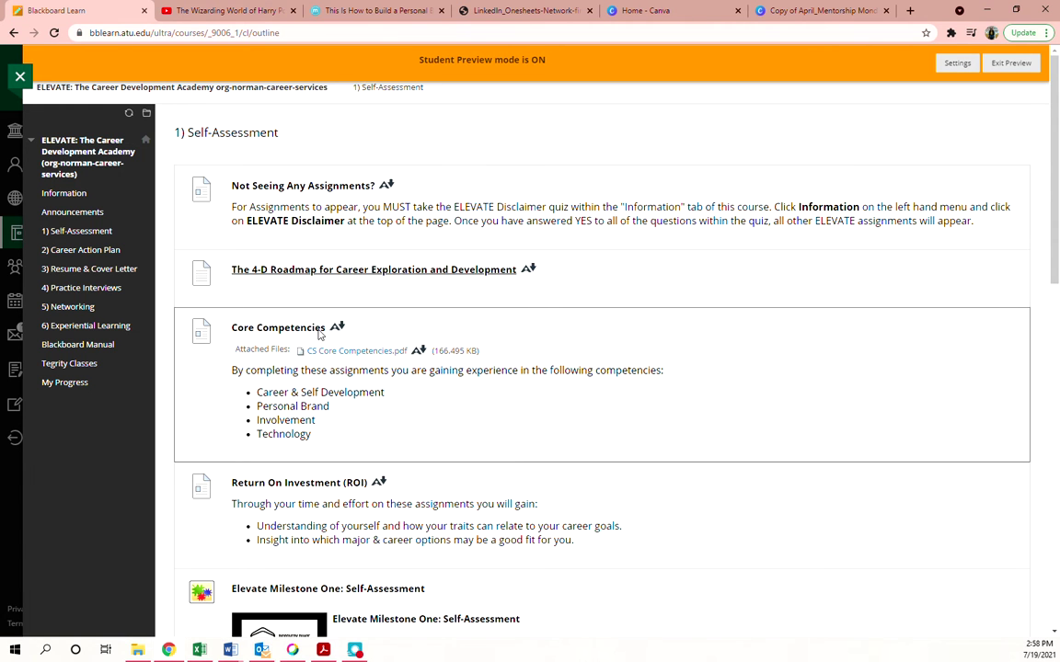
Open the attached CS Core Competencies PDF and zoom out to 33% to view the whole page
left_click(360, 353)
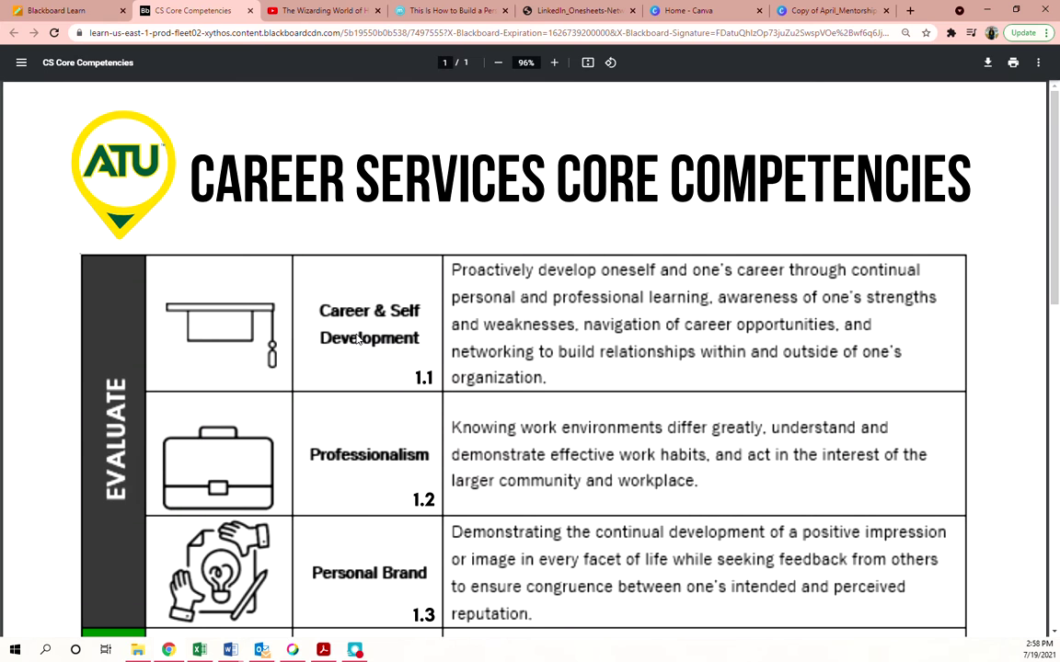
left_click(498, 63)
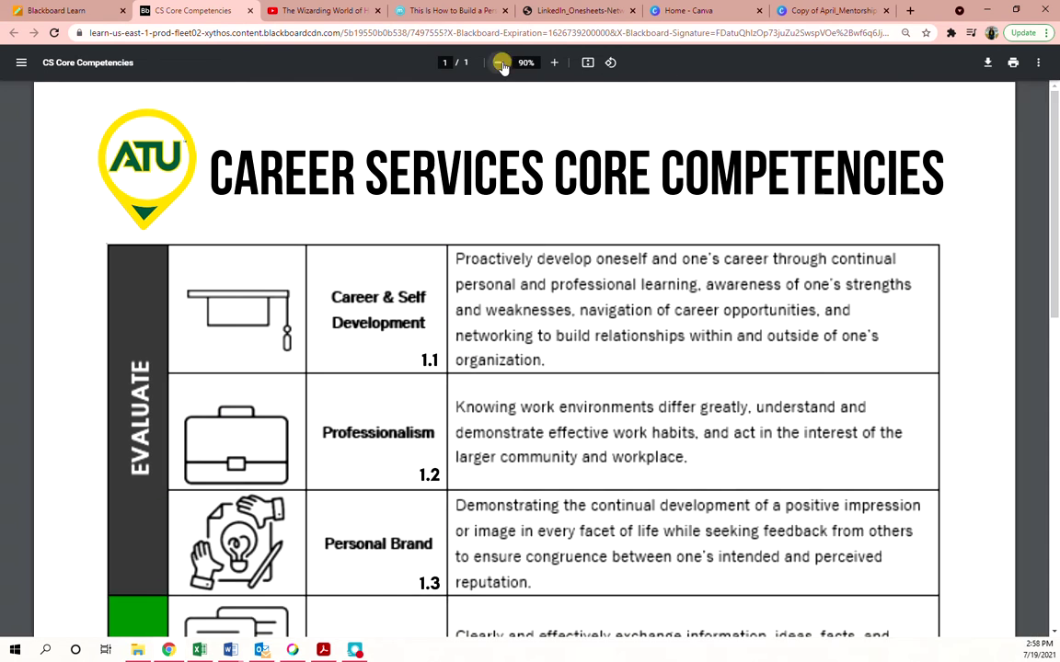
left_click(497, 63)
left_click(498, 63)
left_click(497, 63)
left_click(498, 63)
left_click(500, 64)
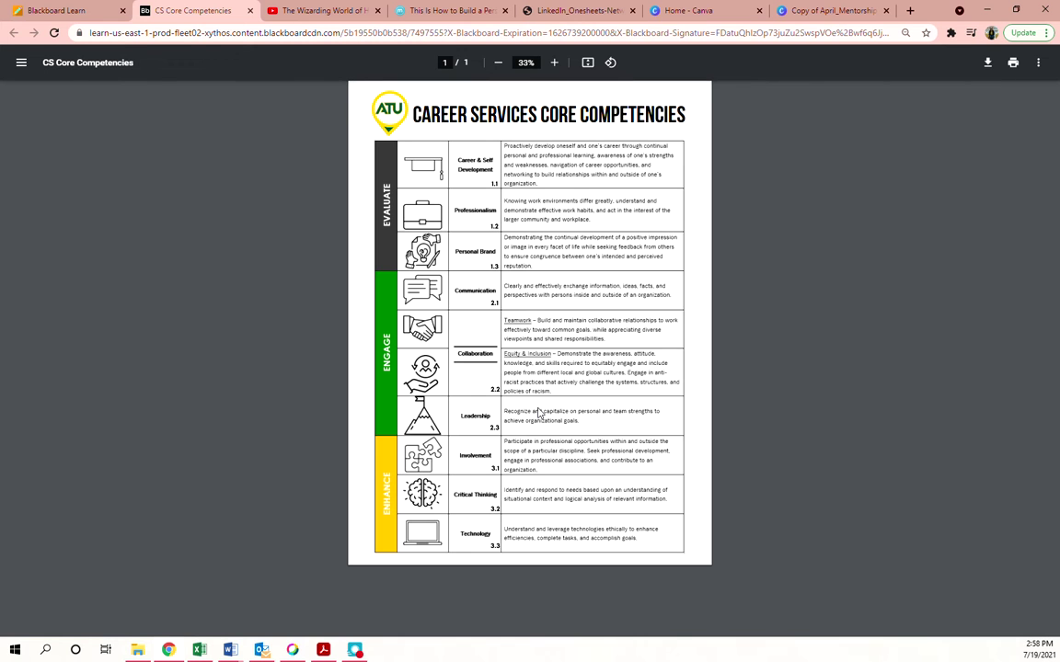
Return to the Self-Assessment page and review the list of competencies under Core Competencies
left_click(81, 12)
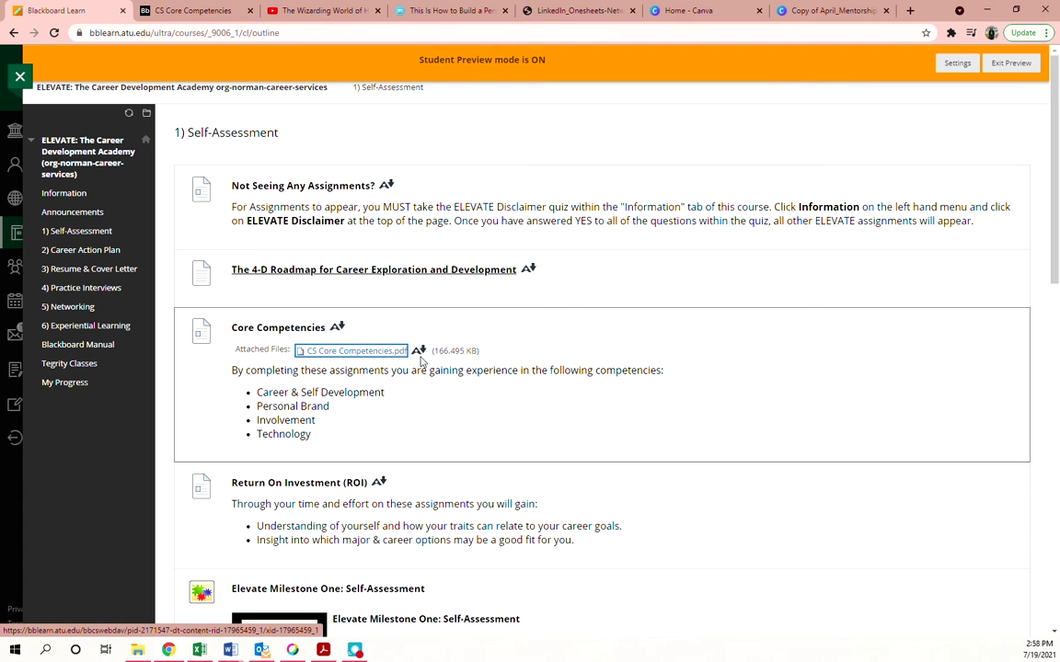
left_click(373, 350)
left_click_drag(260, 393, 335, 440)
left_click(387, 441)
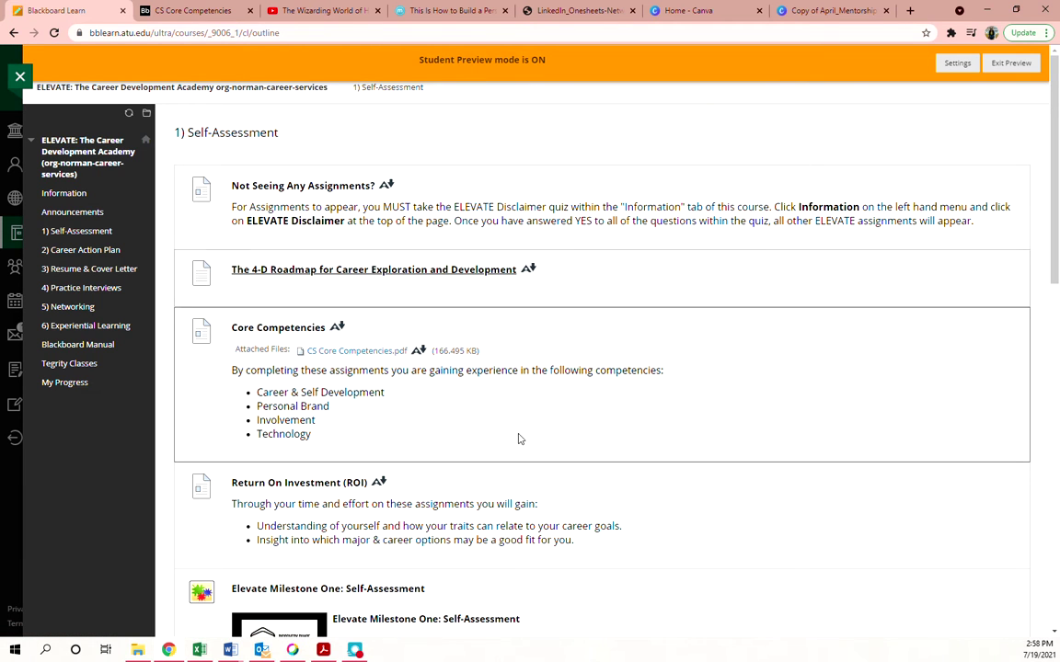
Review the rest of the Self-Assessment page, from Return On Investment through assignments 1a and 1b to Recommended Experiences and Additional Resources
scroll(506, 416, "down", 1)
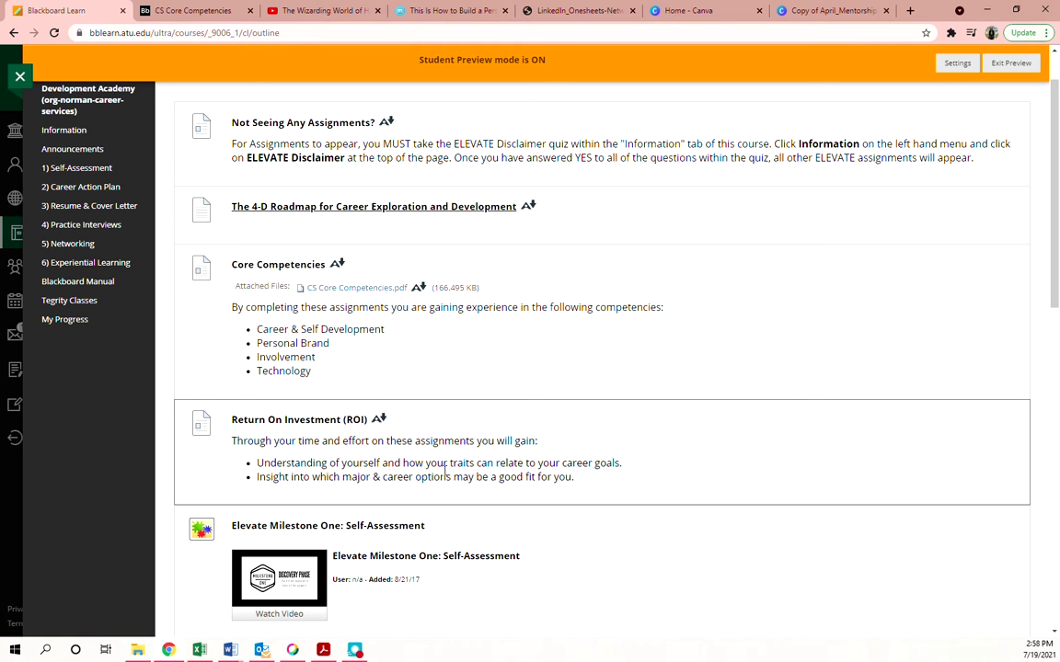
scroll(446, 469, "down", 5)
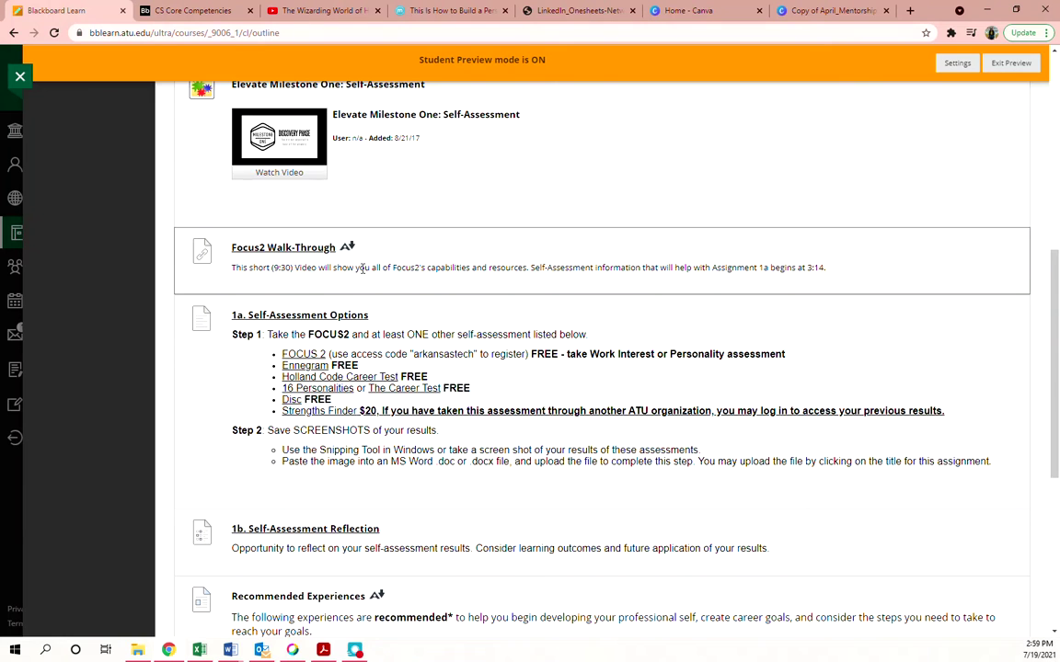
scroll(348, 265, "down", 1)
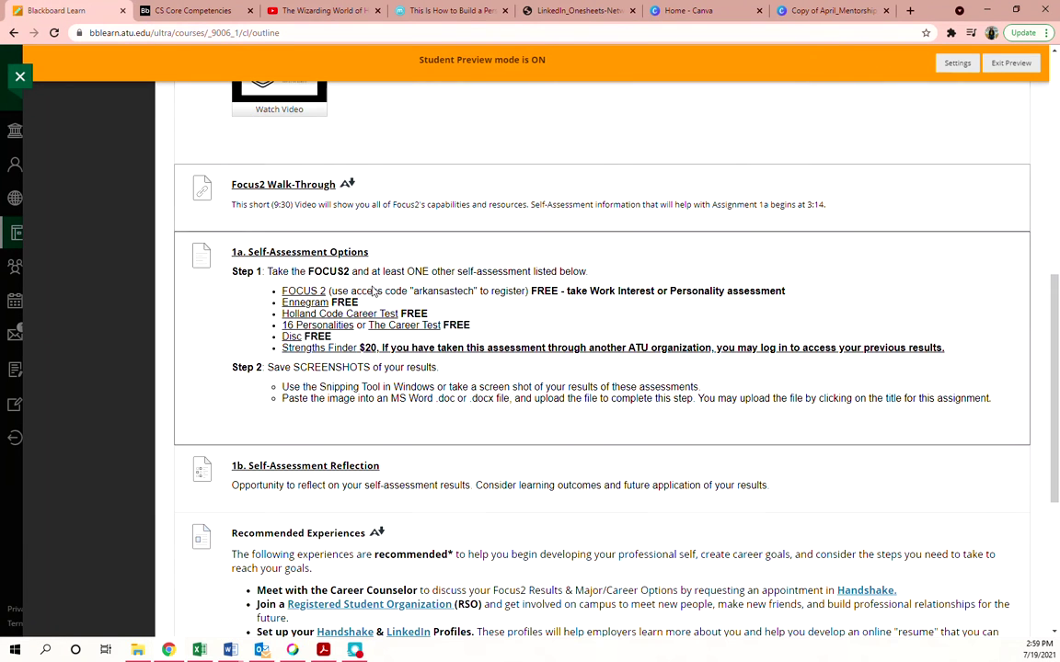
scroll(208, 345, "down", 1)
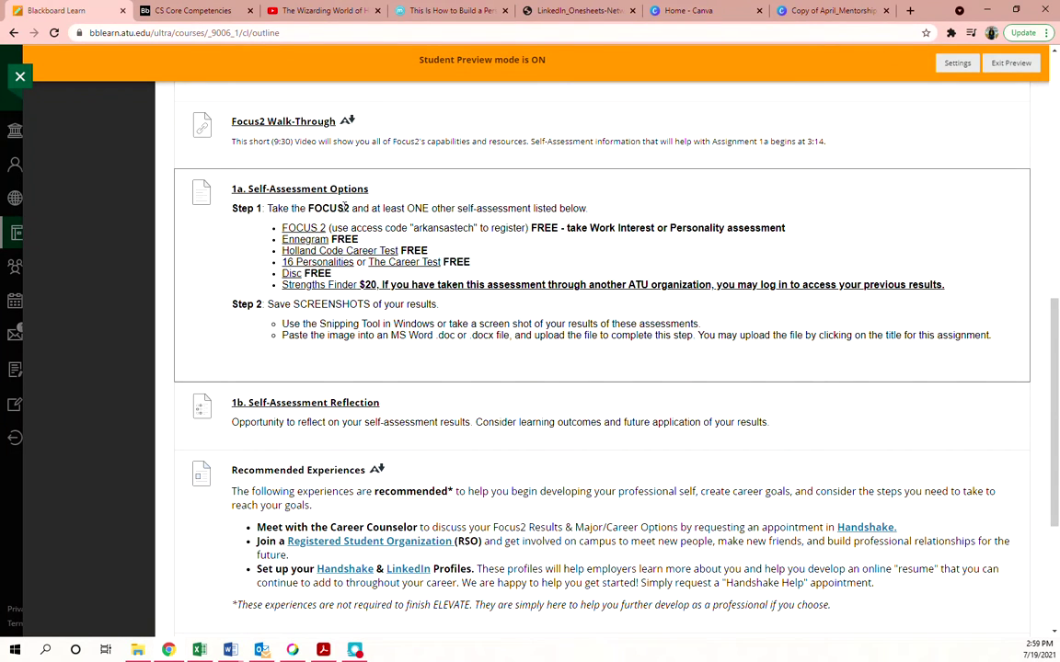
left_click_drag(309, 208, 352, 210)
left_click(355, 208)
scroll(346, 218, "down", 1)
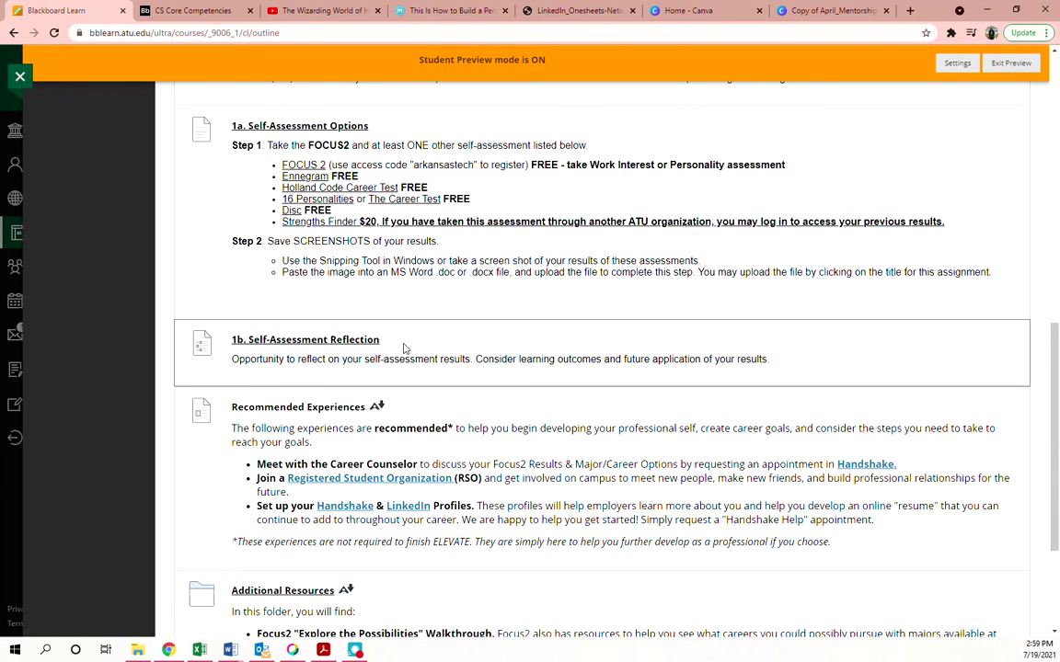
scroll(406, 348, "down", 2)
scroll(267, 330, "down", 1)
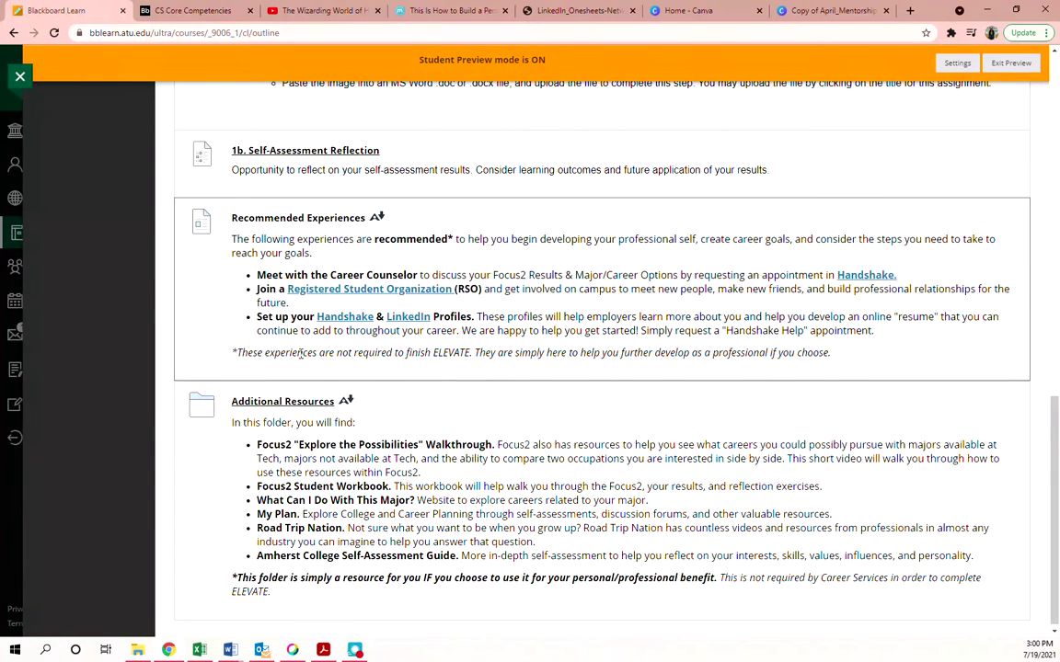
Highlight the notes that the recommended experiences and resource folder are optional, and open the Self-Assessment Additional Resources folder to skim its contents
left_click_drag(235, 352, 473, 367)
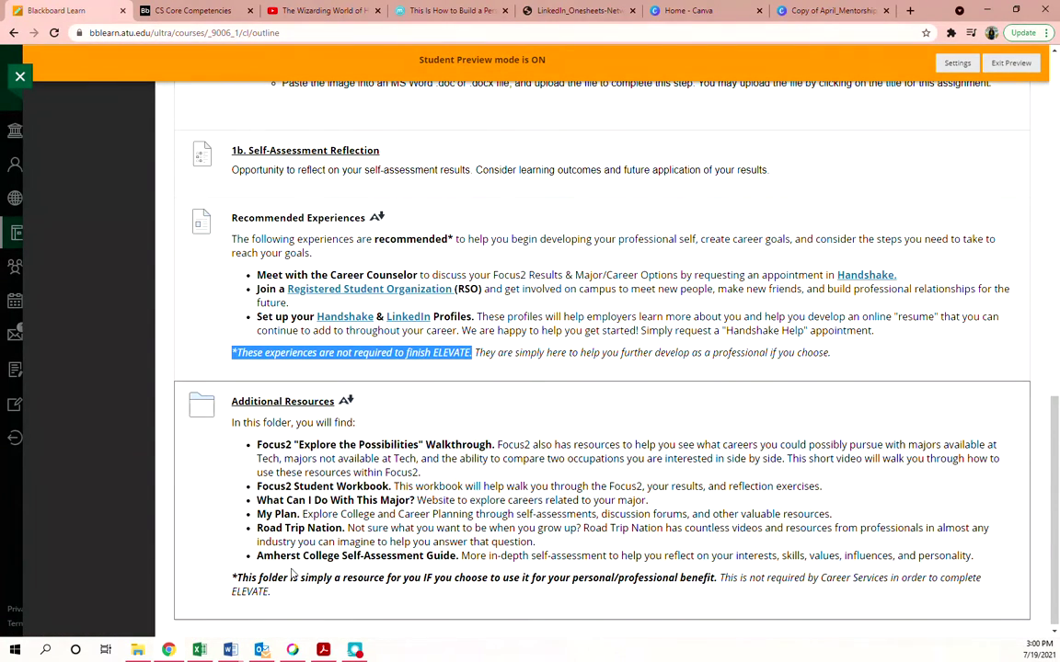
left_click_drag(233, 578, 718, 579)
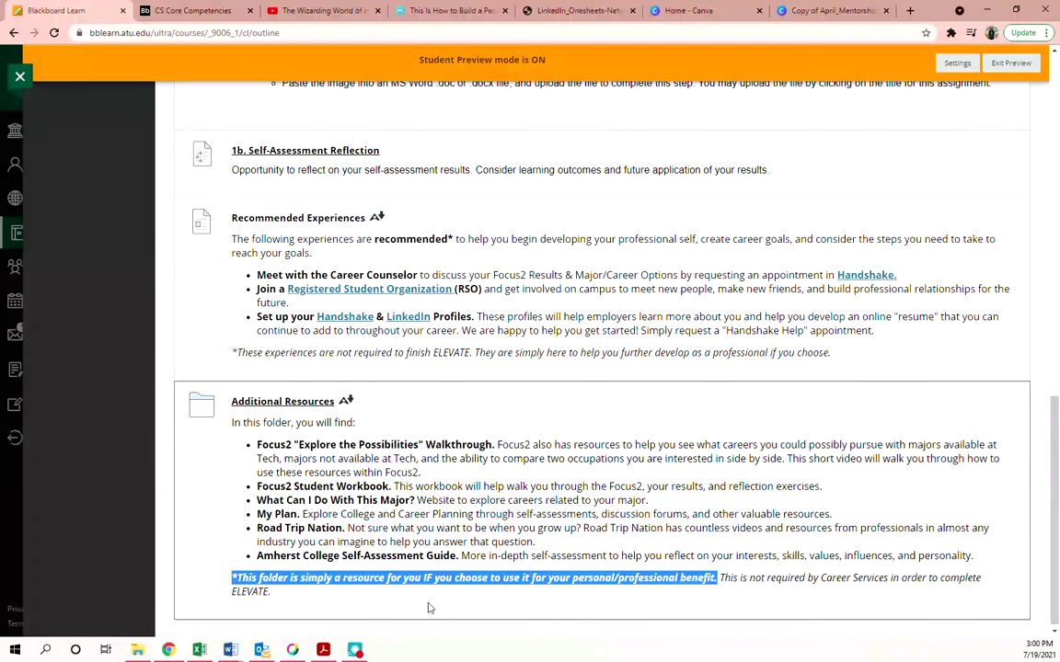
left_click(302, 405)
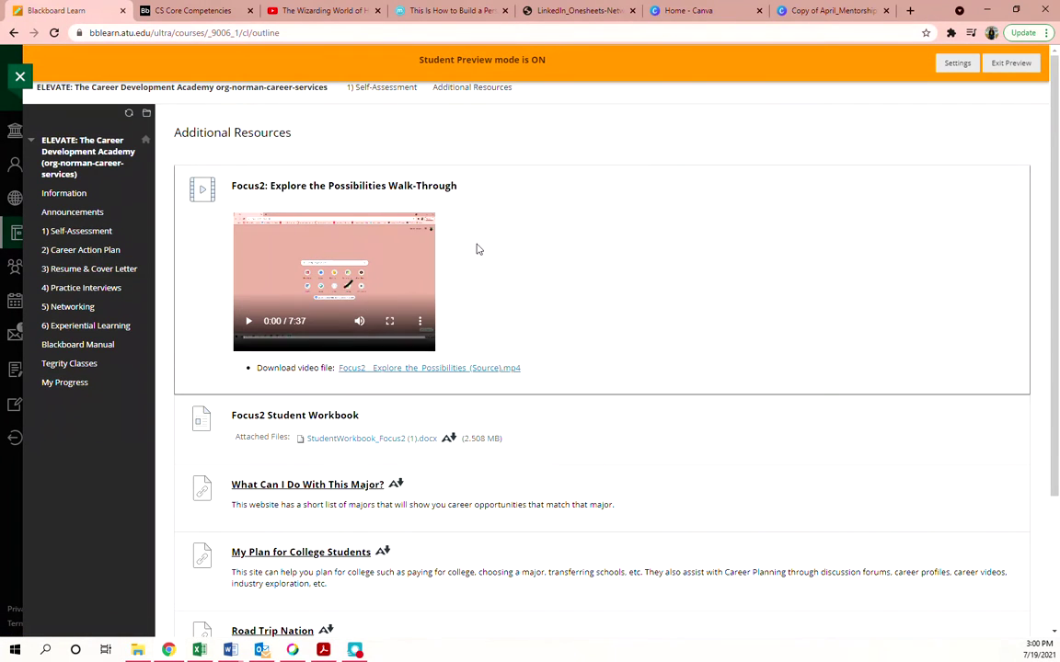
scroll(504, 290, "down", 2)
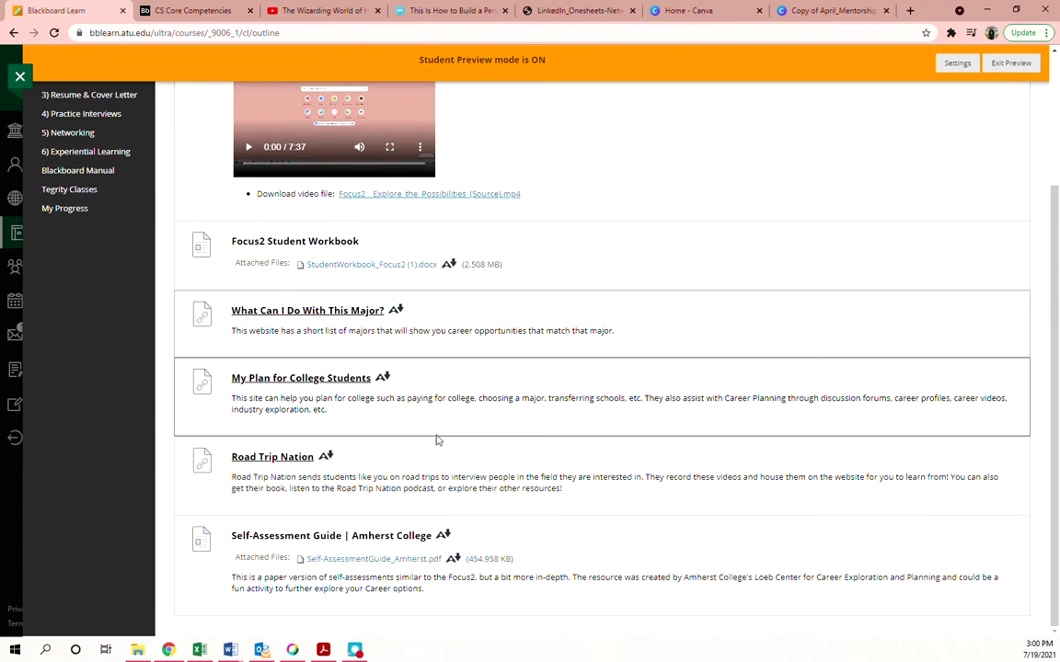
scroll(407, 360, "up", 2)
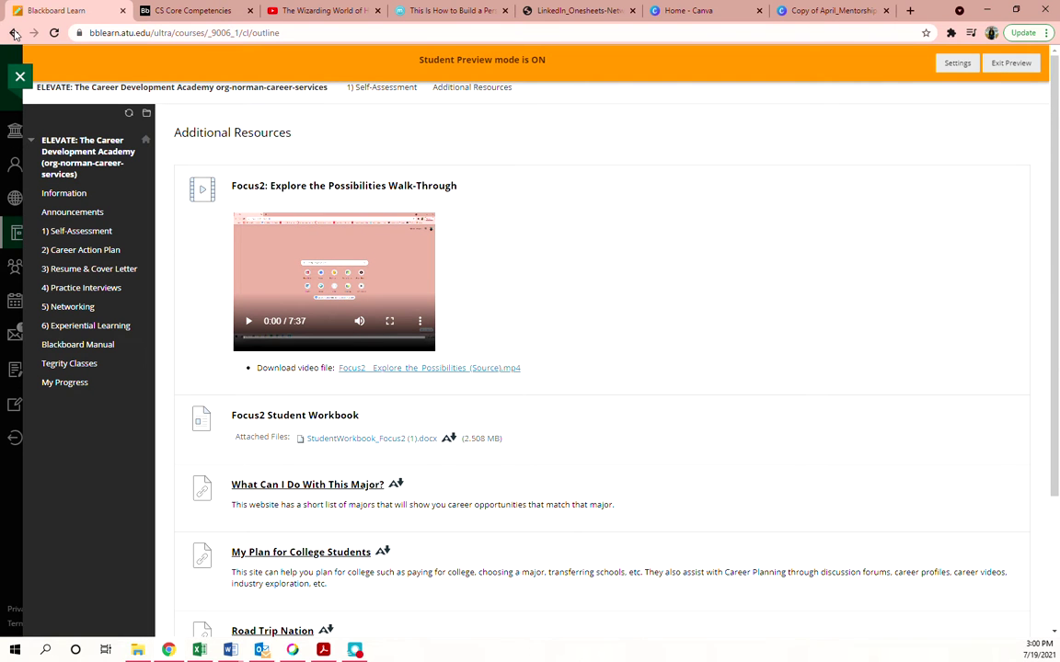
Open the 2) Career Action Plan milestone page and review assignment 2a, highlighting the Occupations Holland Code item
left_click(92, 251)
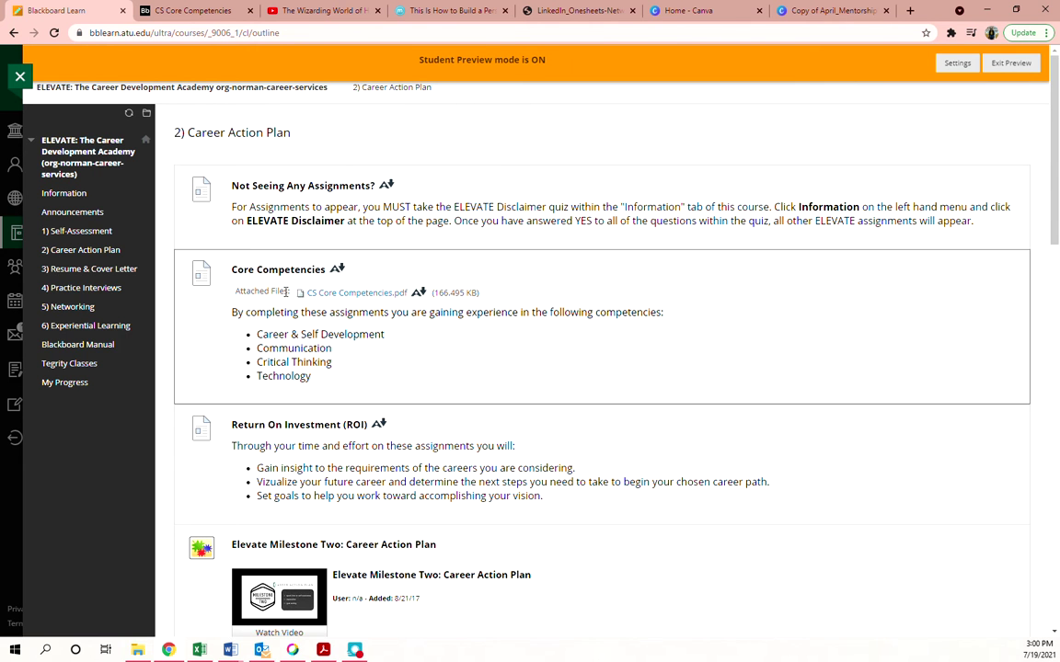
scroll(312, 389, "down", 5)
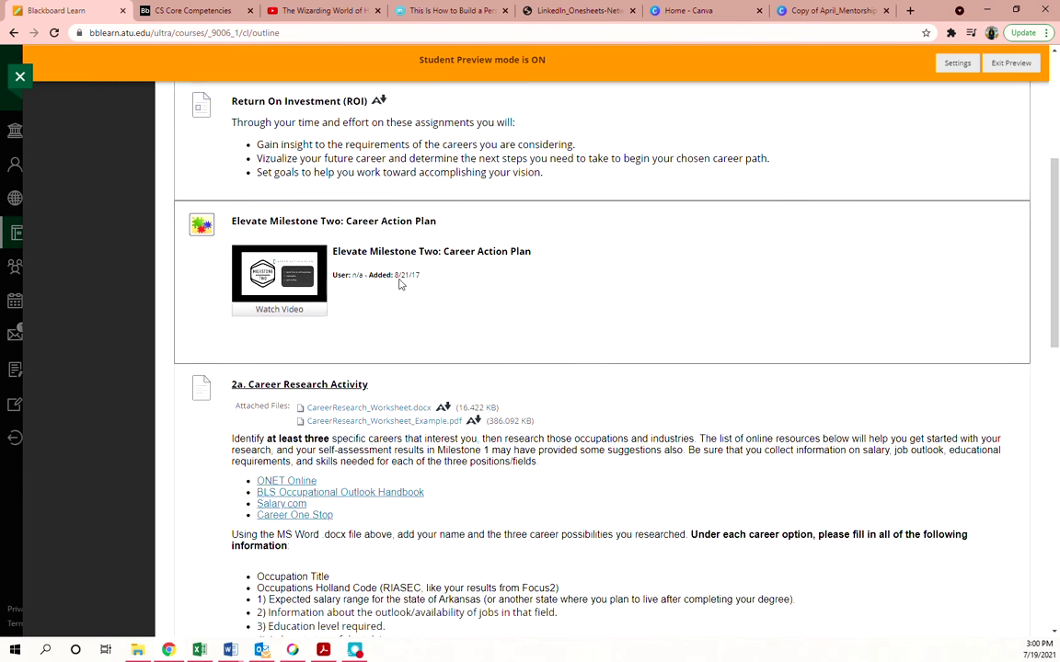
scroll(401, 286, "down", 1)
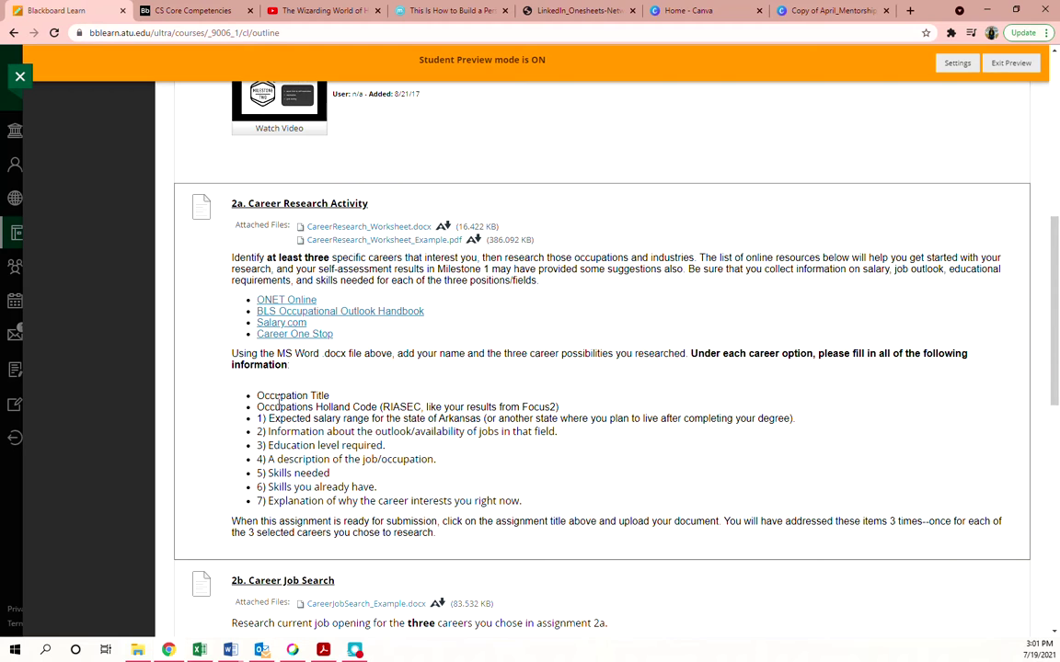
left_click_drag(254, 409, 425, 408)
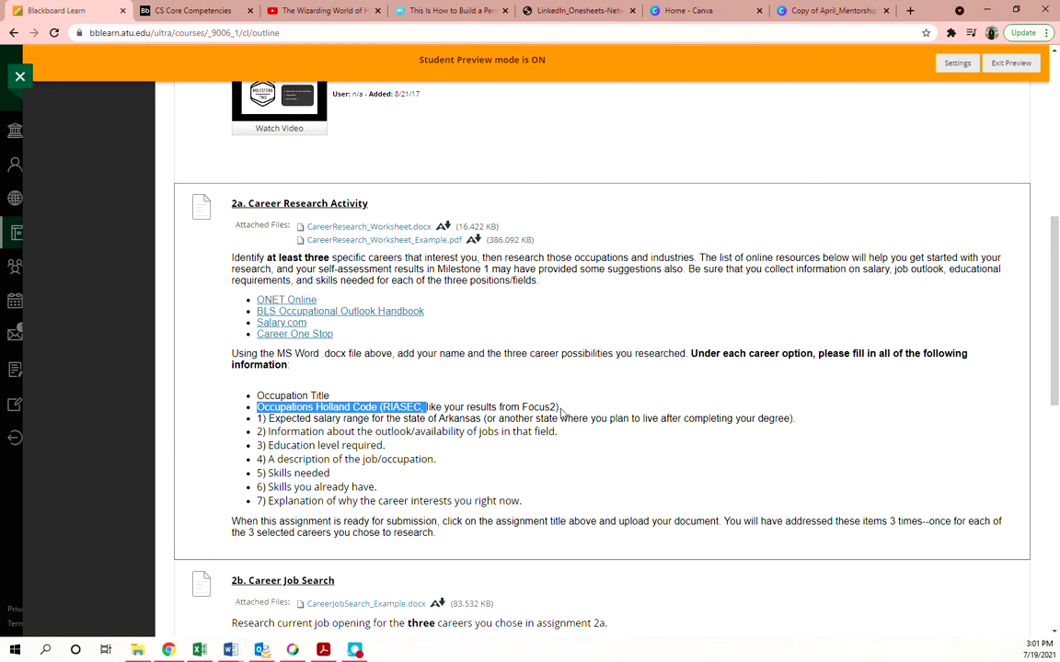
left_click(560, 408)
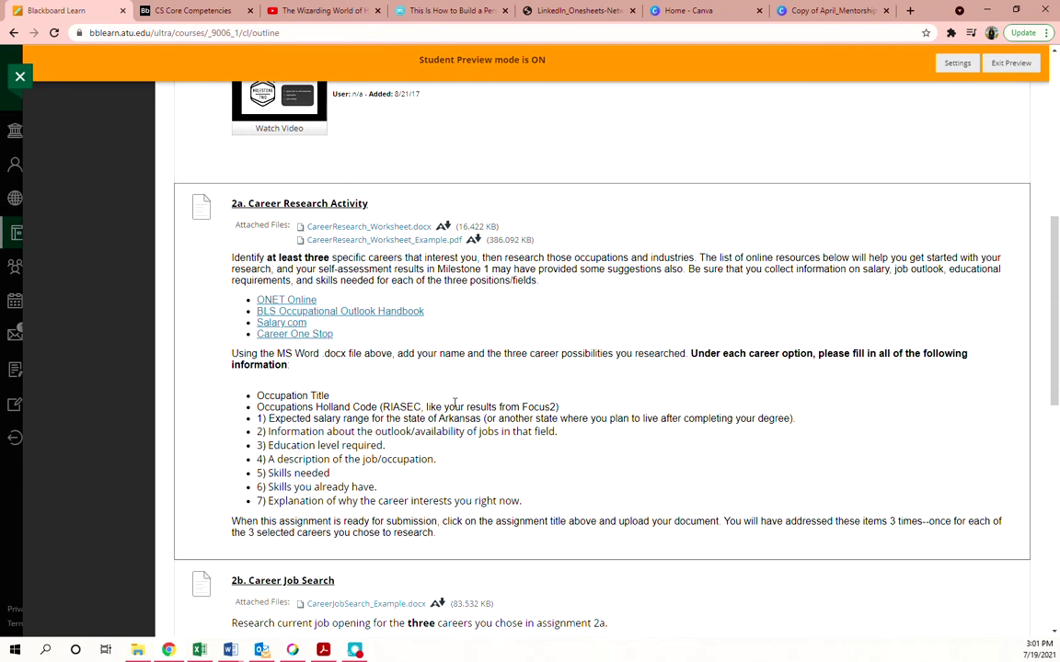
Review assignment 2b, highlighting its two reflection questions and the equivalent job titles example, and skim the rest of the Career Action Plan page
scroll(444, 368, "down", 1)
scroll(482, 368, "down", 4)
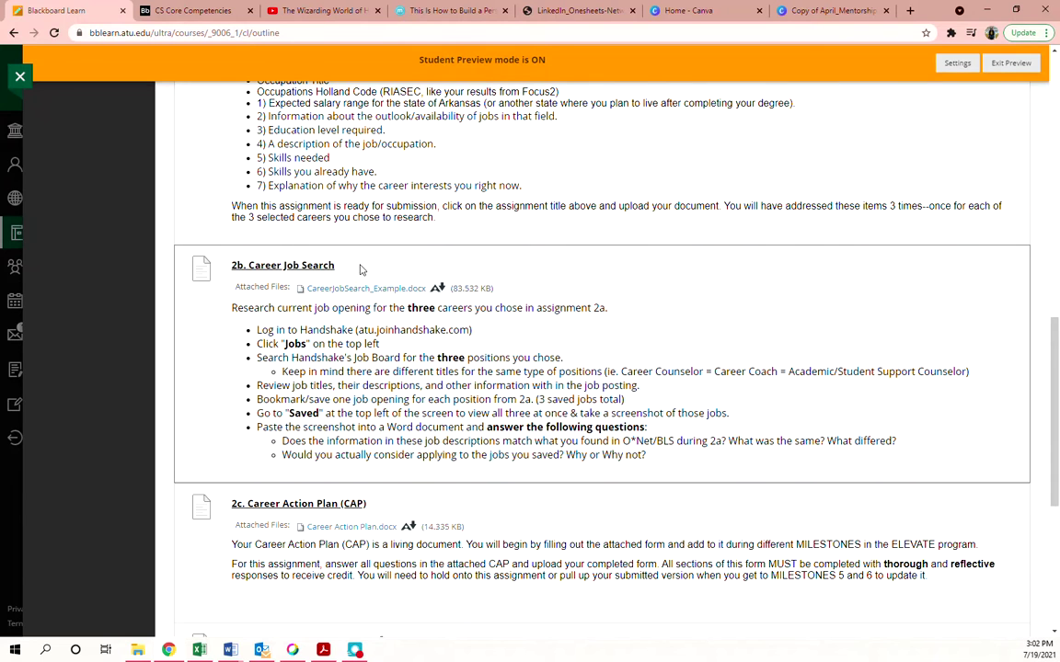
left_click_drag(647, 456, 256, 443)
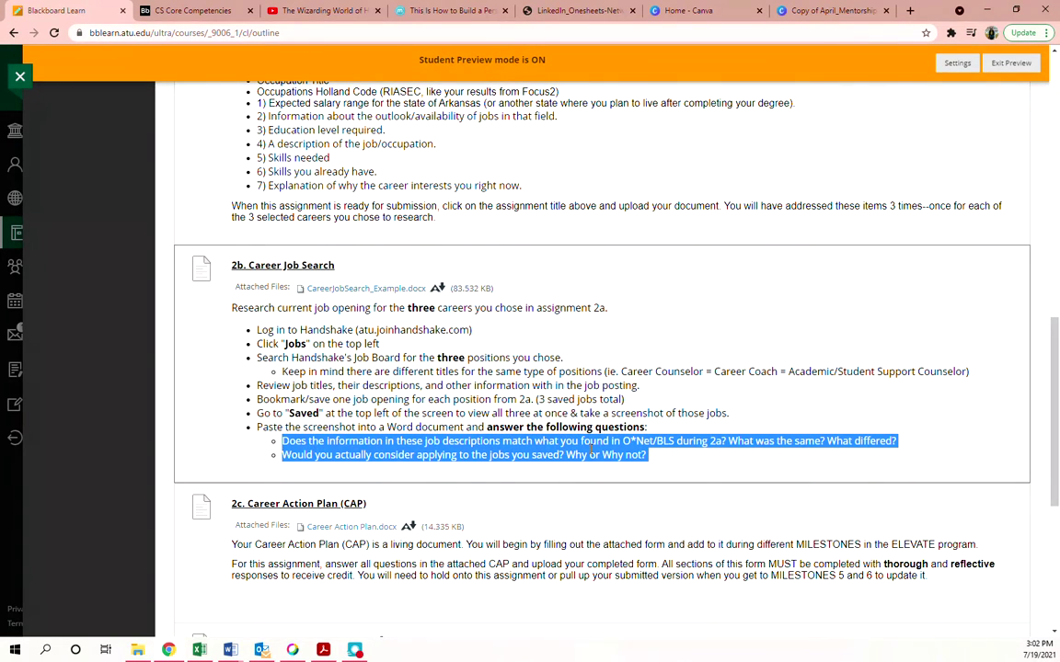
left_click(521, 371)
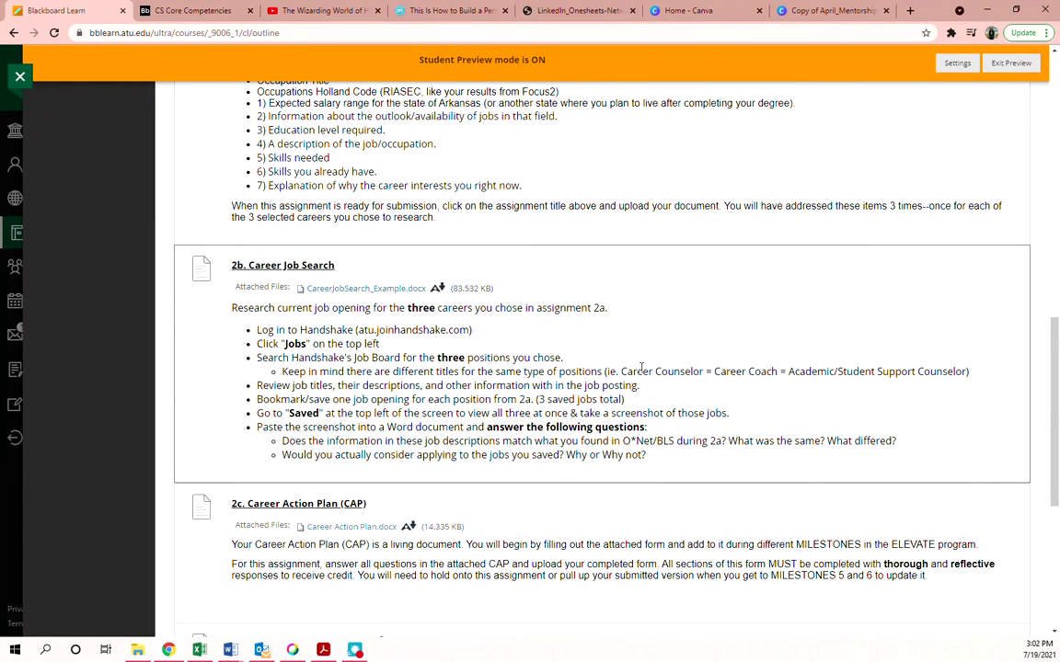
left_click_drag(622, 372, 960, 371)
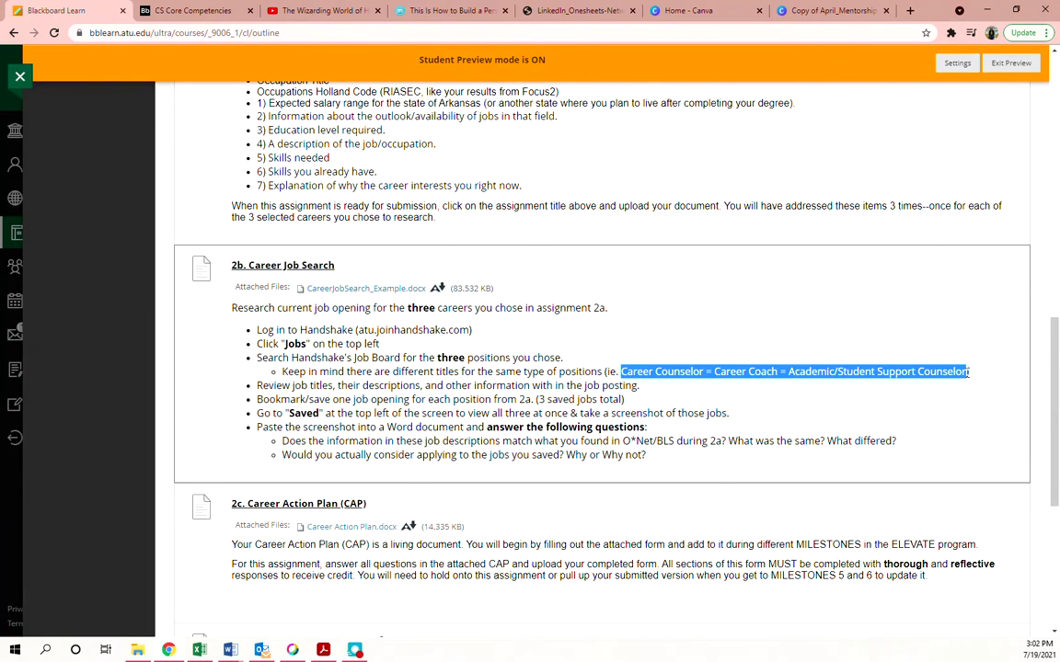
left_click(869, 410)
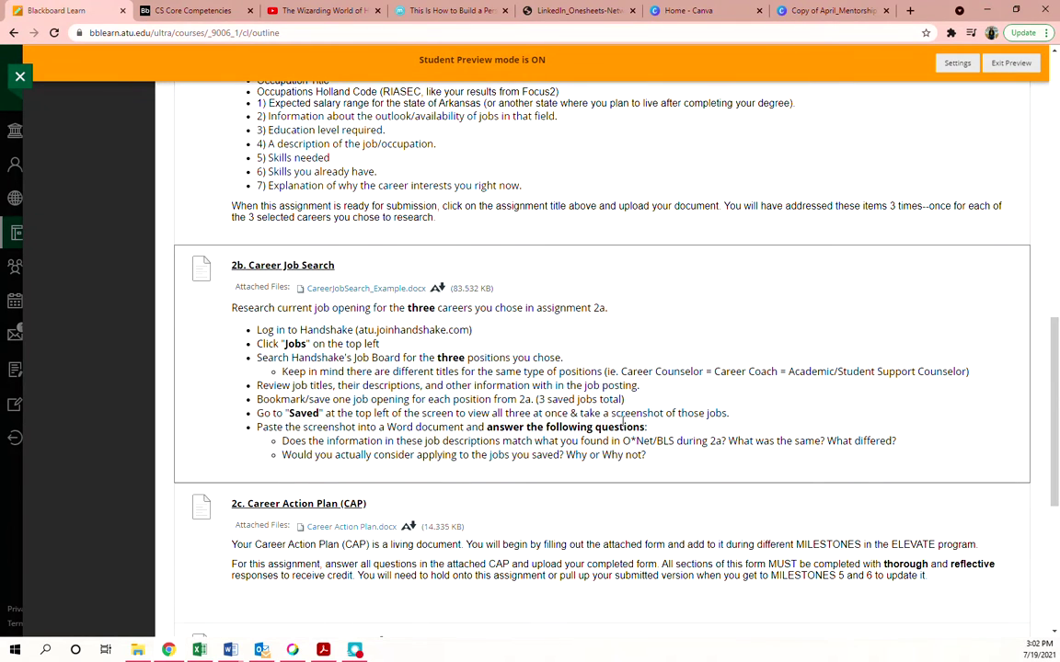
scroll(303, 455, "down", 1)
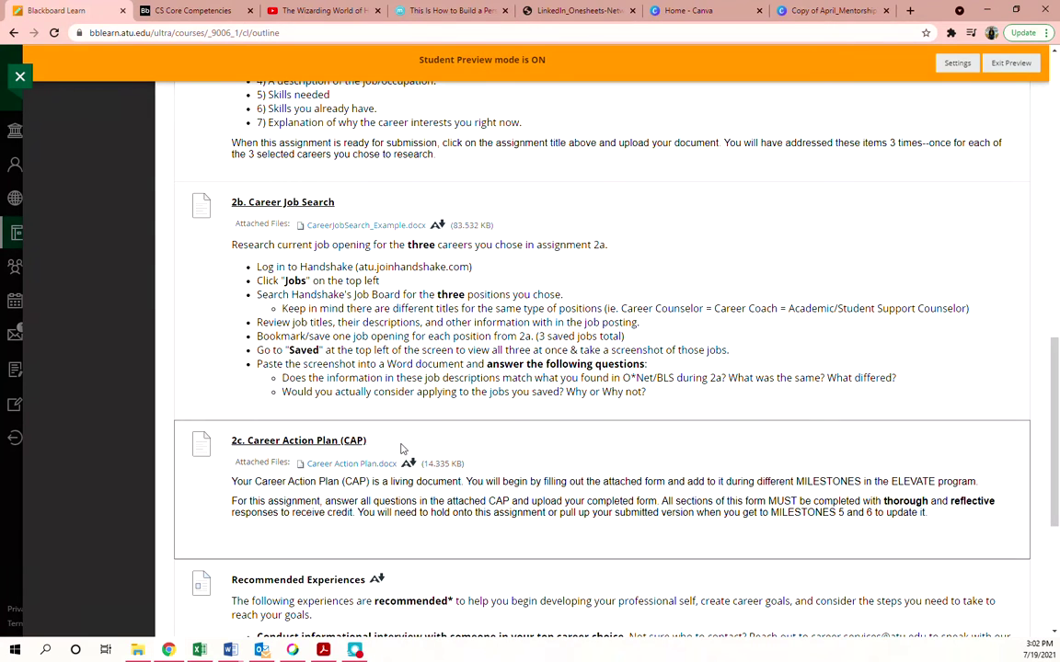
scroll(446, 416, "down", 4)
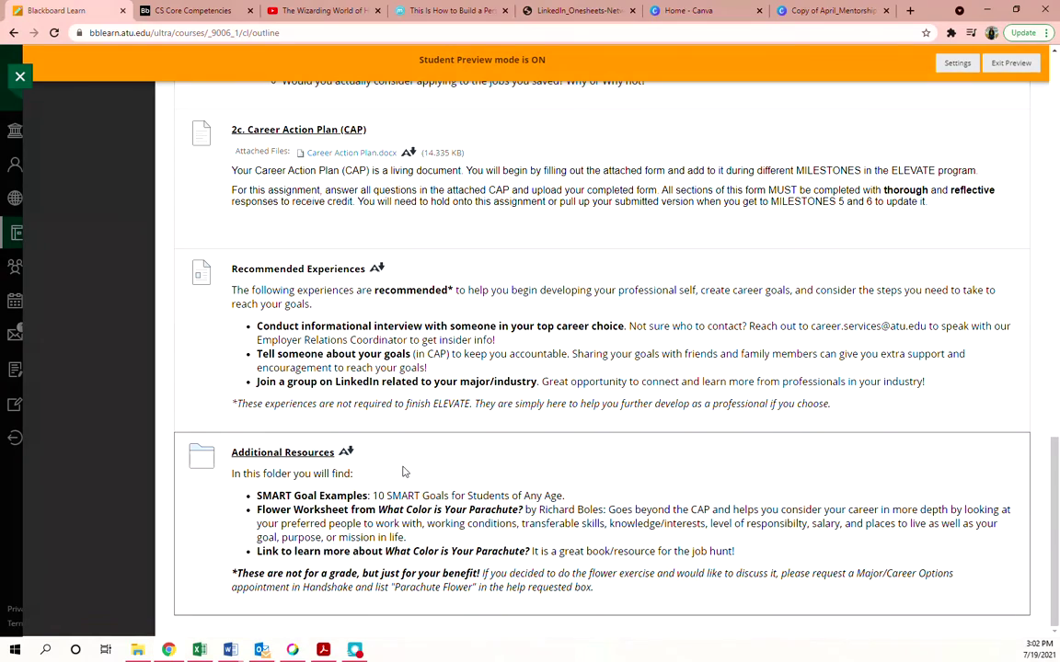
Open the 3) Resume & Cover Letter milestone page and review it from Core Competencies through the Resume Critique instructions
scroll(405, 466, "up", 6)
scroll(203, 280, "up", 10)
left_click(104, 268)
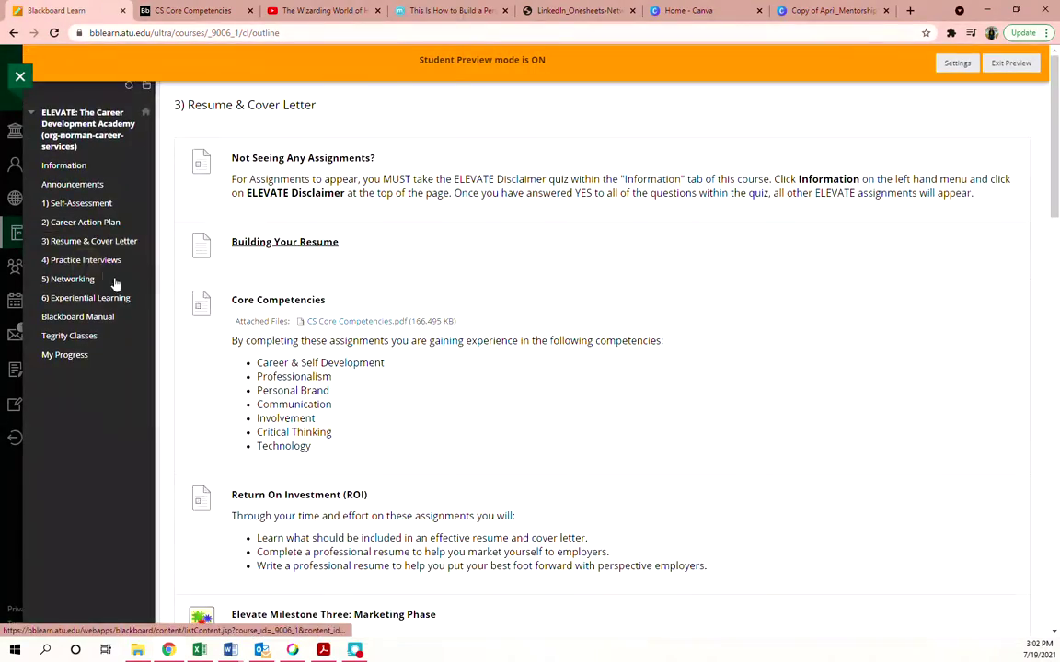
scroll(314, 322, "down", 2)
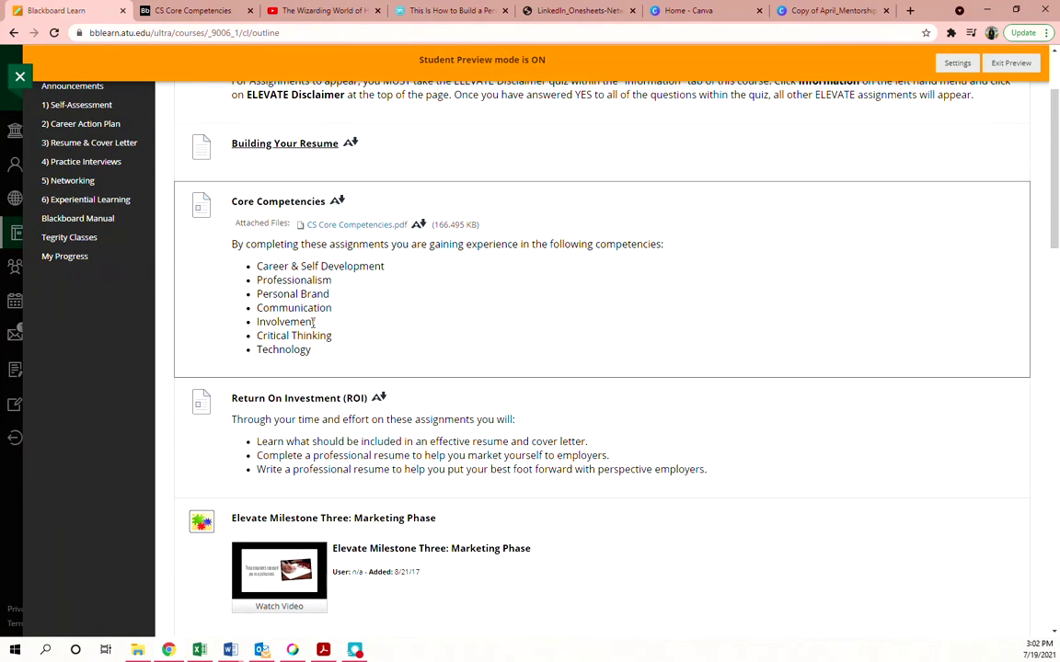
scroll(379, 324, "down", 5)
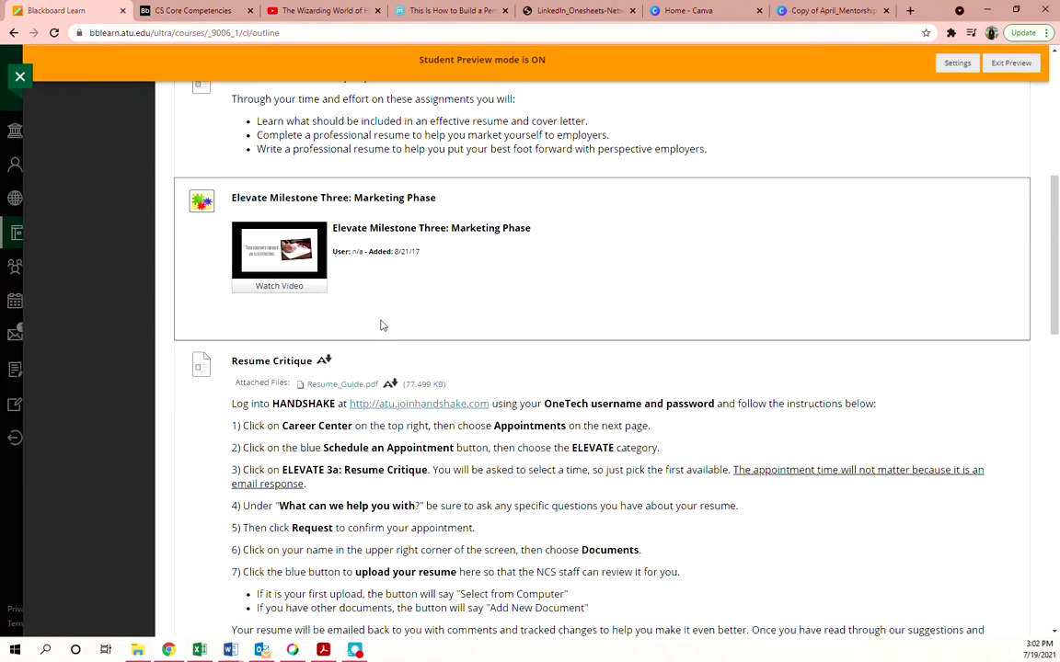
scroll(383, 326, "down", 2)
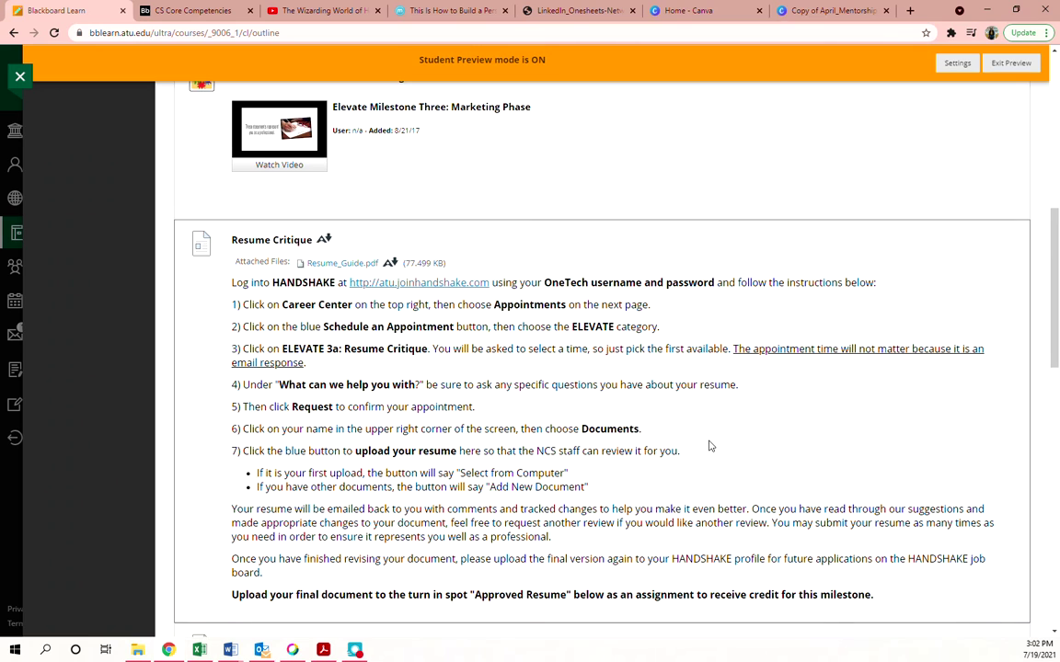
scroll(708, 445, "down", 2)
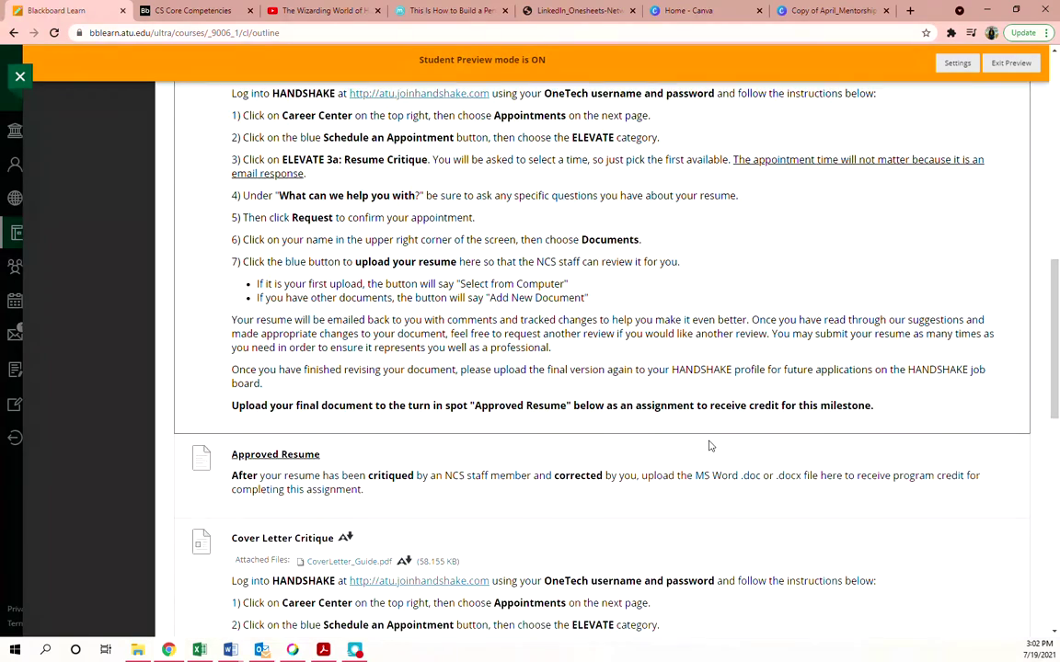
Review the rest of the Resume & Cover Letter page, from Approved Resume and Cover Letter Critique to Recommended Experiences and Additional Resources
scroll(667, 443, "down", 1)
scroll(304, 421, "down", 1)
scroll(244, 412, "down", 1)
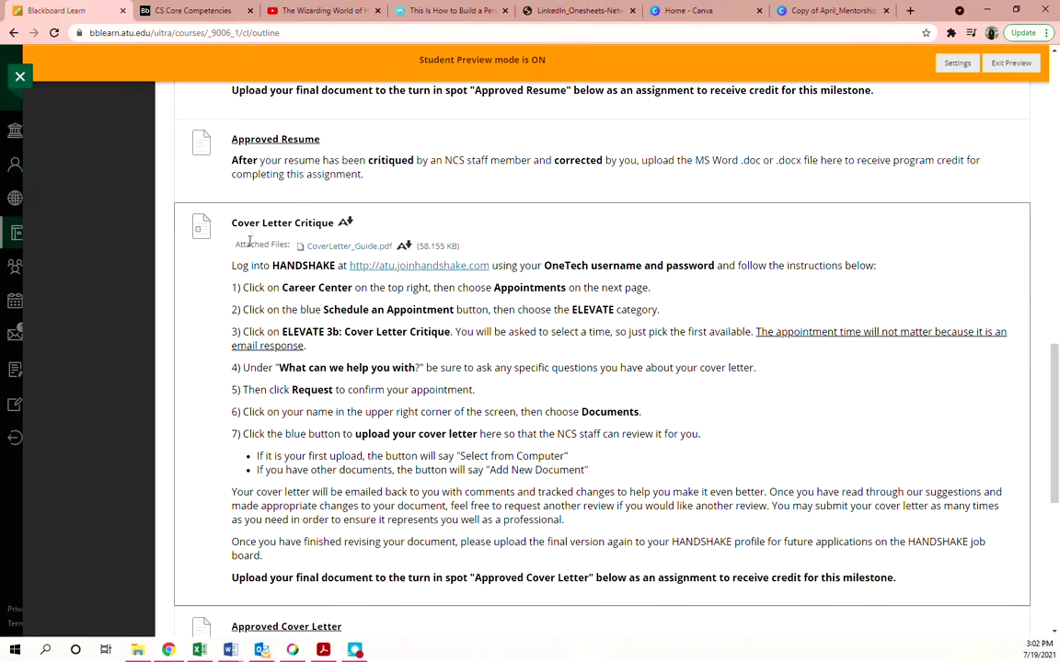
scroll(342, 413, "down", 2)
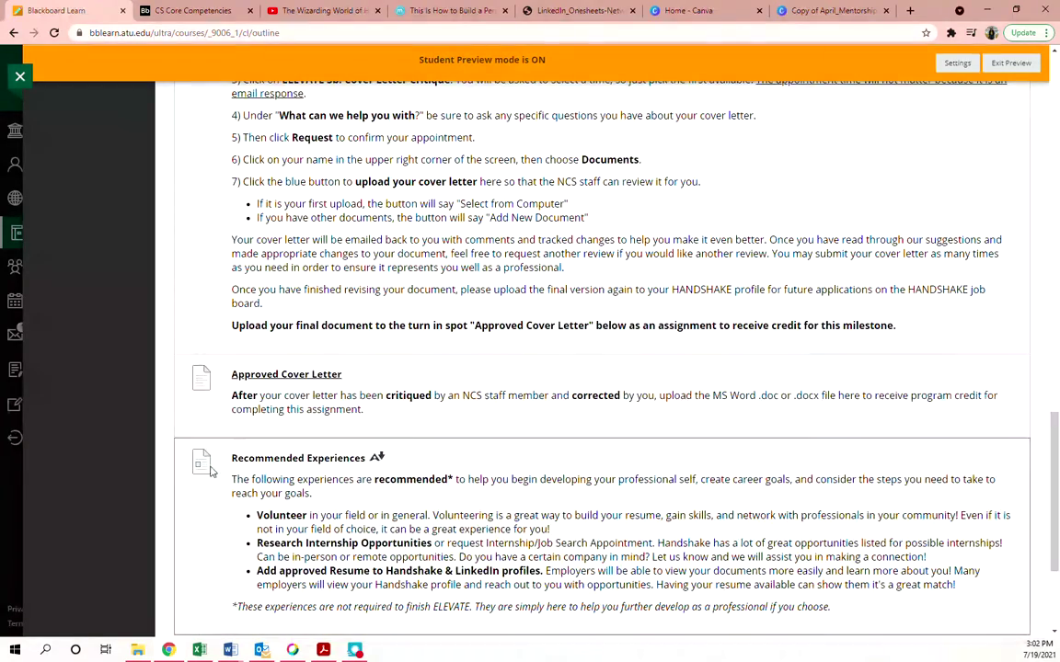
scroll(342, 412, "down", 1)
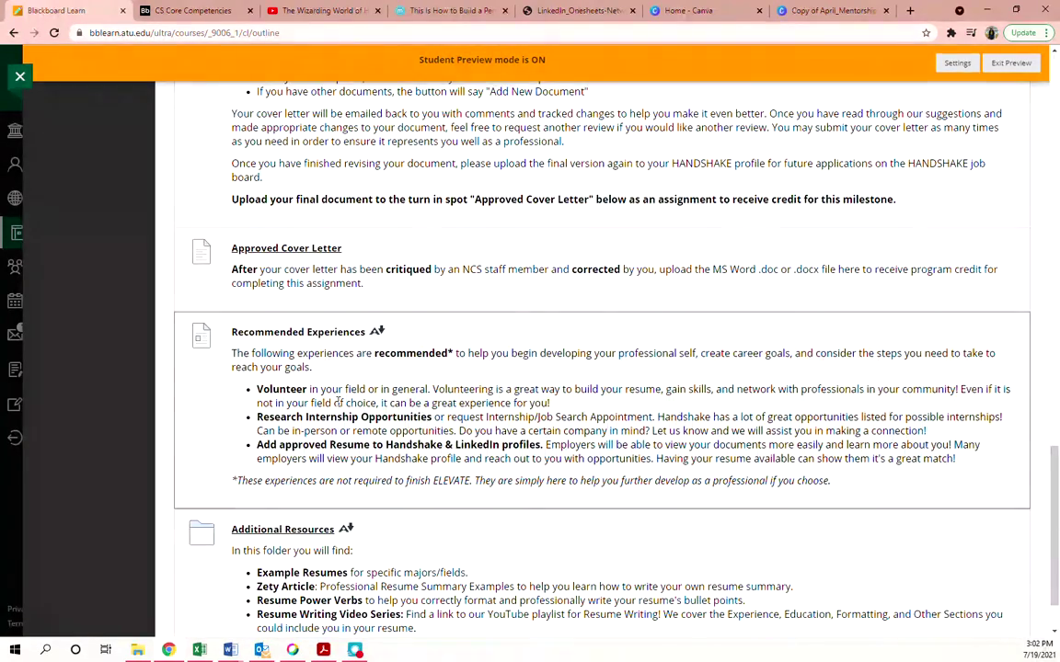
scroll(379, 345, "down", 1)
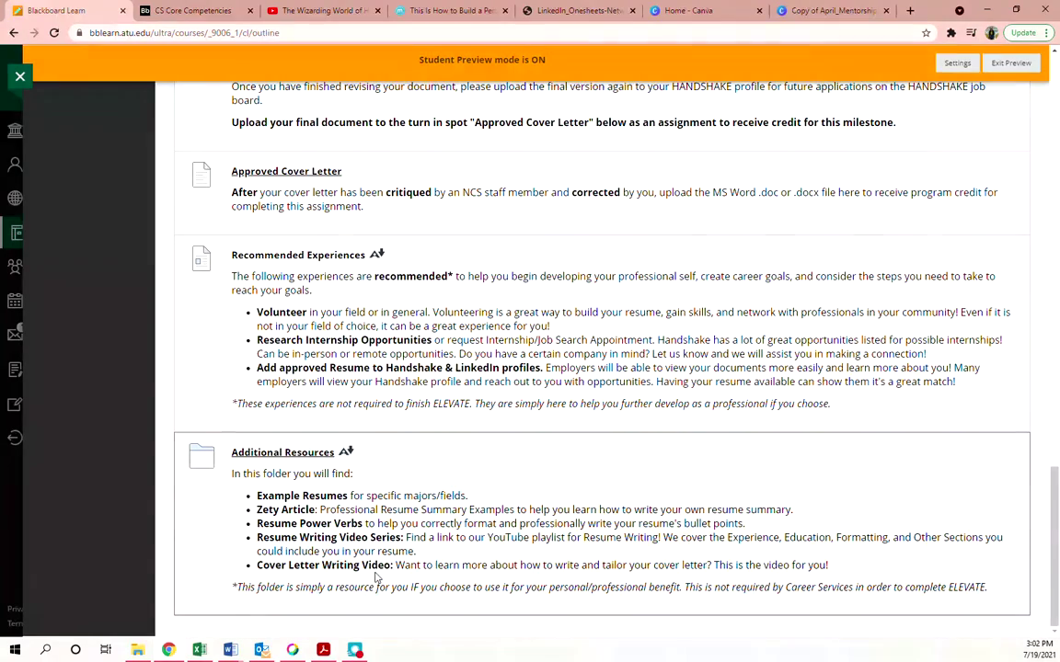
Open the 4) Practice Interviews milestone page and go to the Practice Interview Options section
scroll(367, 501, "up", 10)
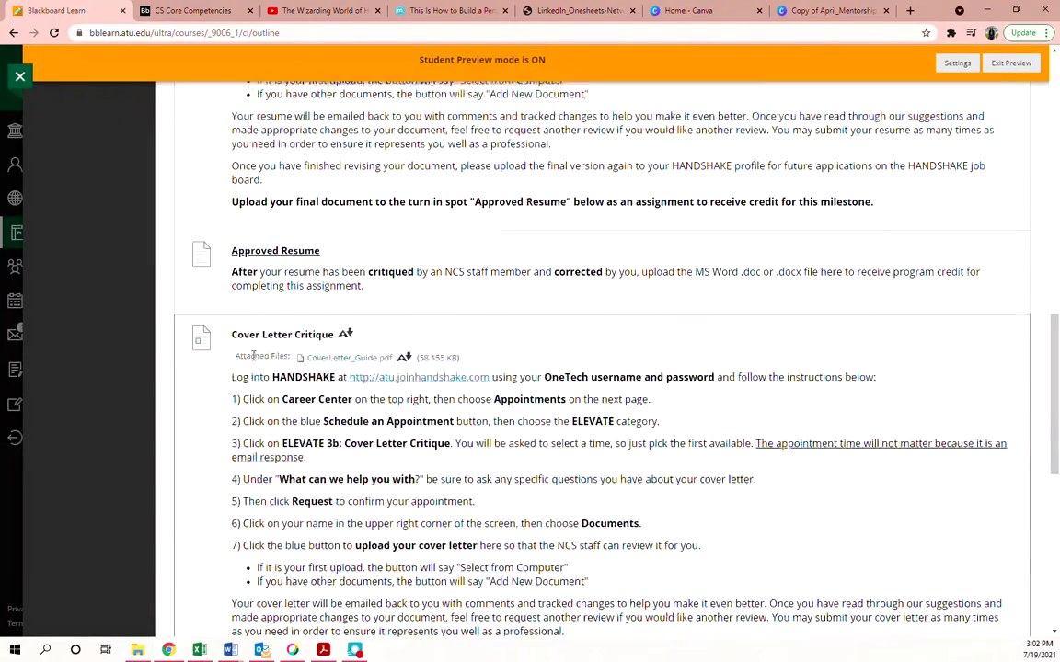
scroll(249, 357, "up", 3)
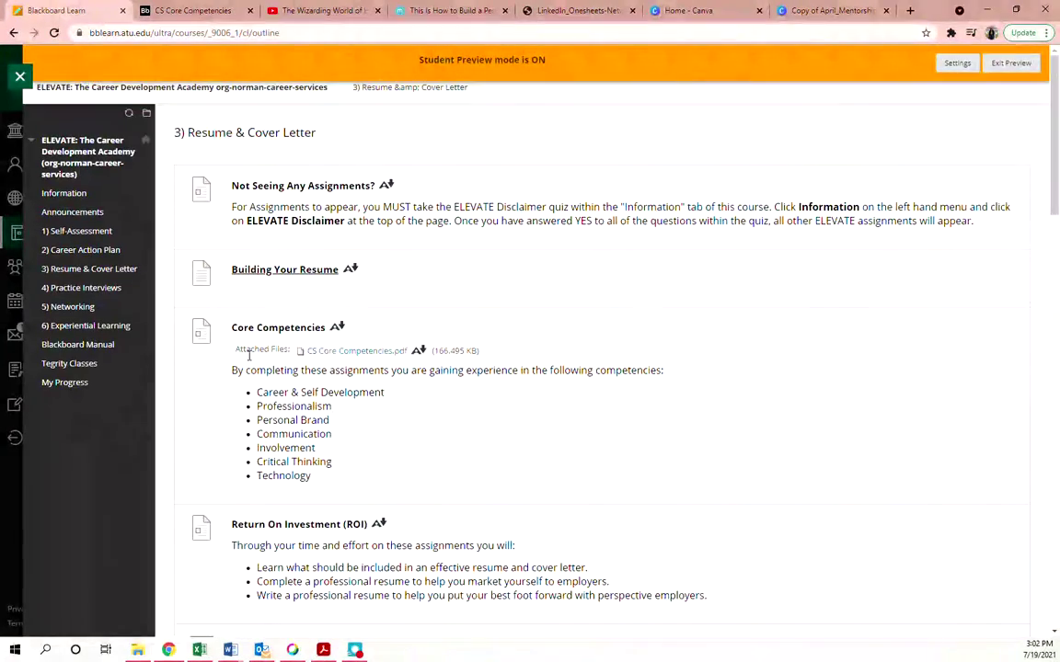
left_click(87, 287)
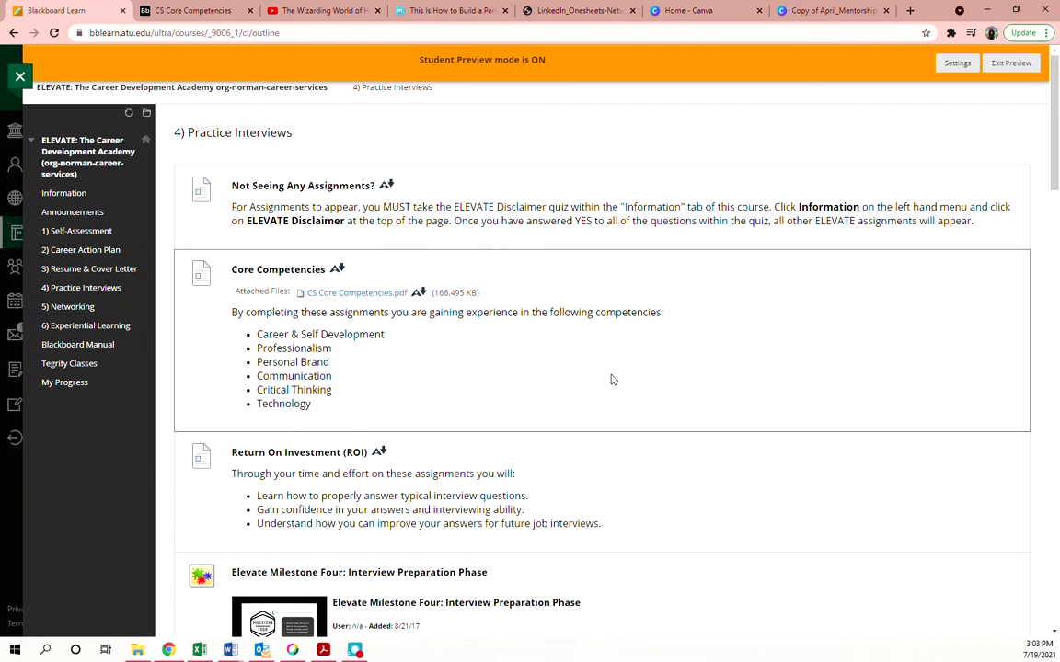
scroll(647, 375, "down", 6)
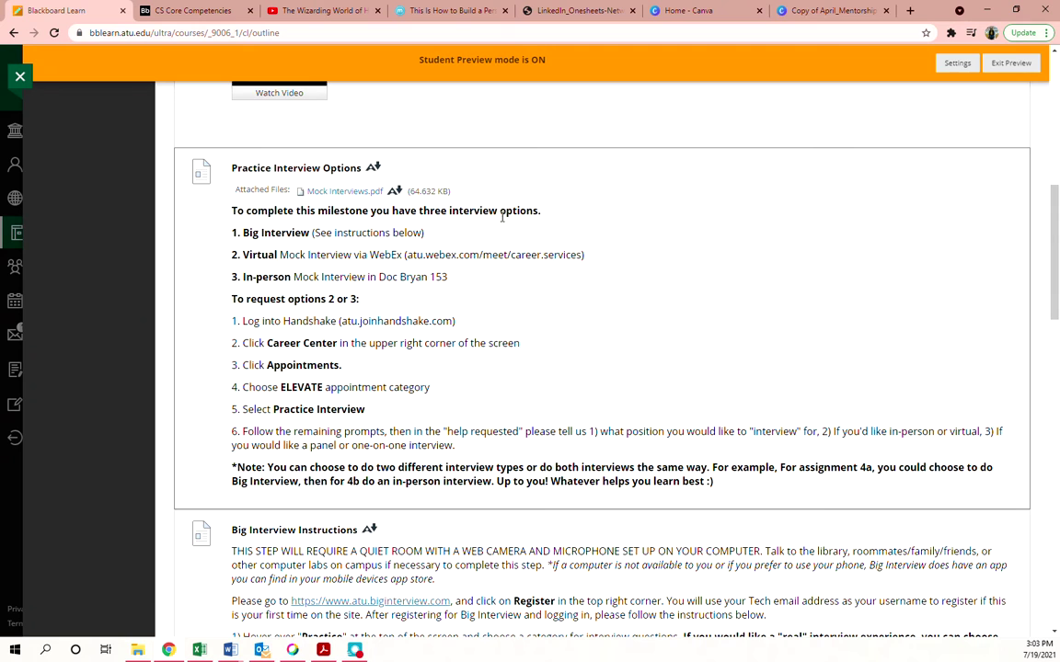
Review the three practice interview options, highlighting Big Interview and the in-person mock interview, and read on to the note about assignments 4a and 4b
left_click_drag(247, 232, 313, 236)
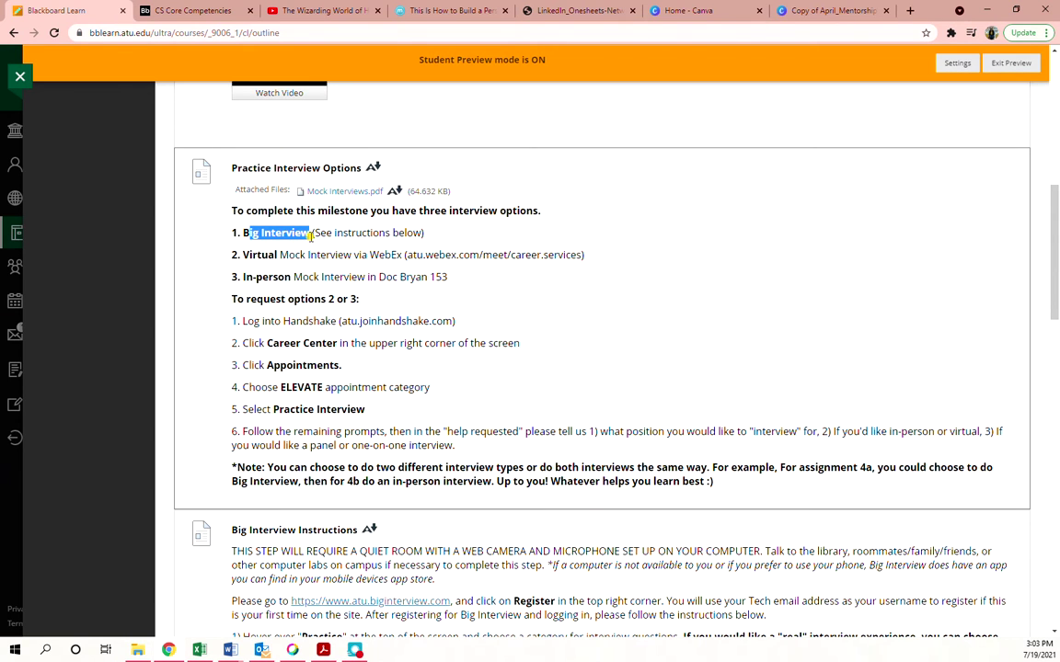
left_click(321, 255)
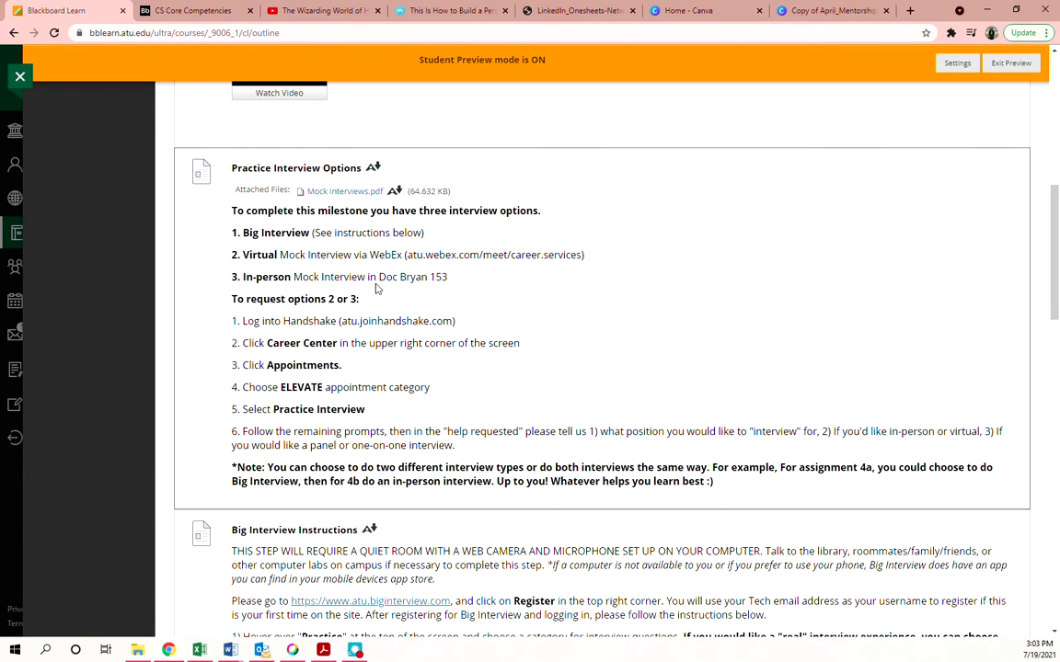
left_click_drag(448, 278, 245, 277)
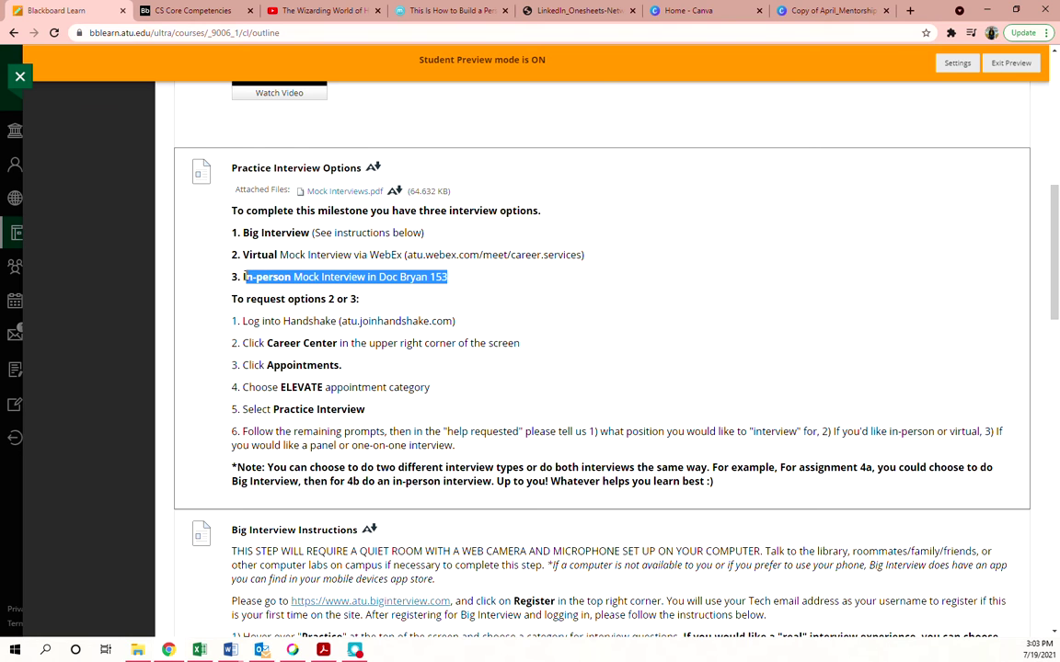
left_click(465, 278)
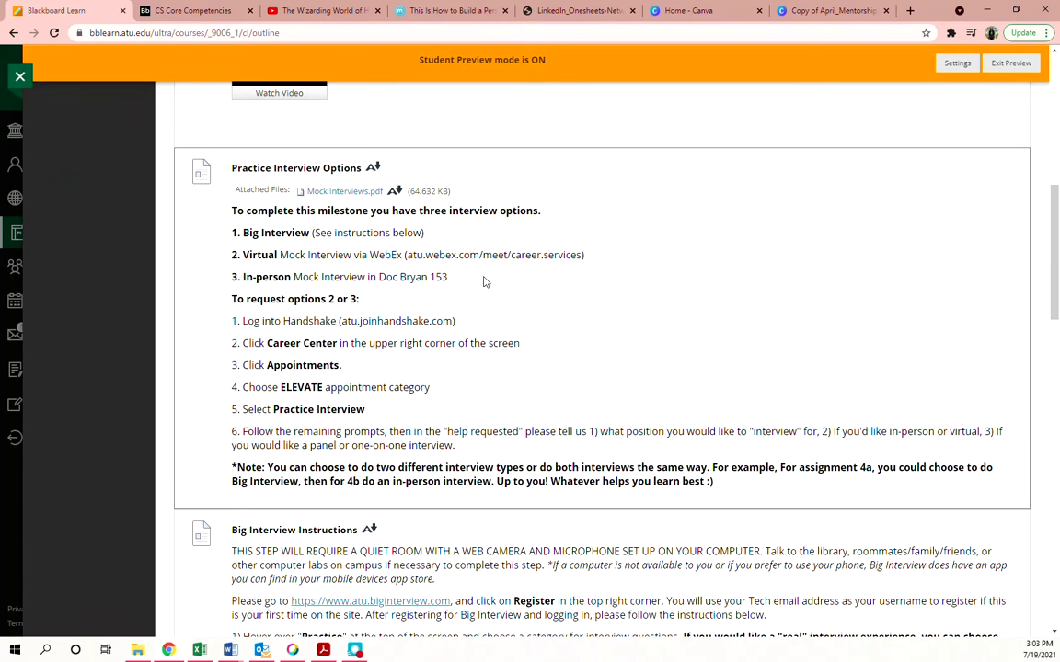
scroll(478, 266, "down", 1)
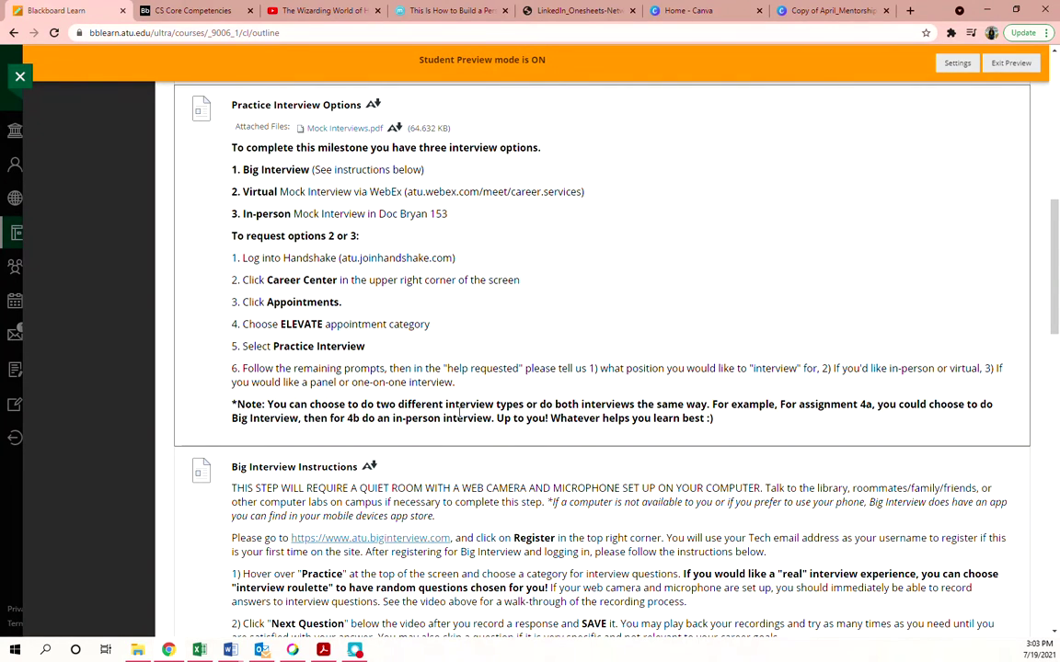
Review the Big Interview Instructions and assignments 4a and 4b, highlighting the note to wait for feedback before the next set of interview questions
scroll(494, 324, "down", 2)
scroll(494, 325, "down", 1)
scroll(376, 293, "down", 2)
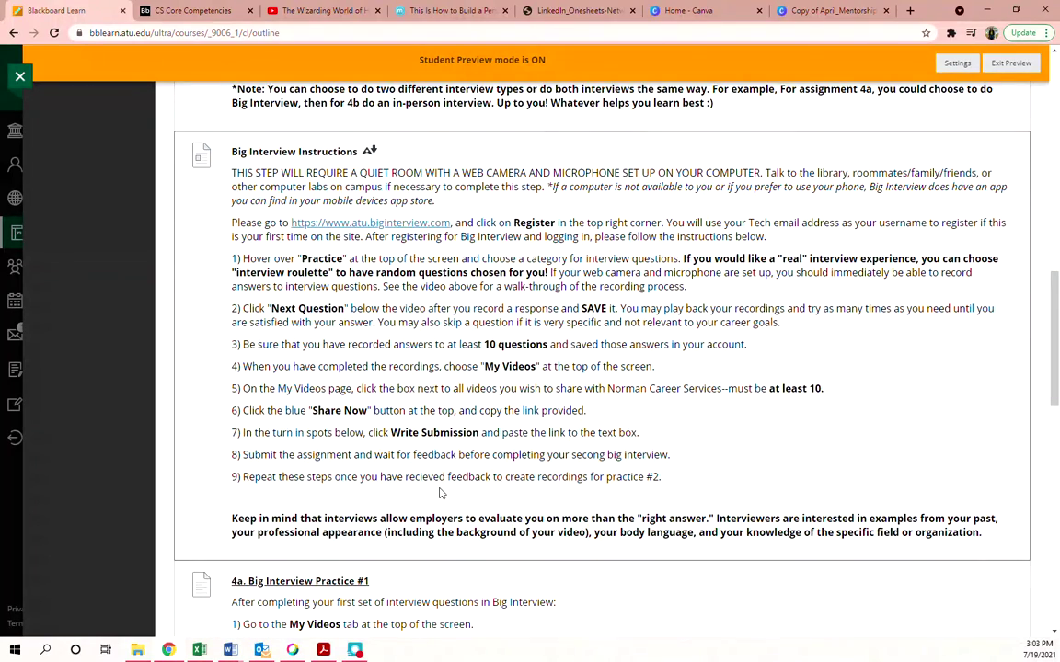
scroll(430, 469, "down", 5)
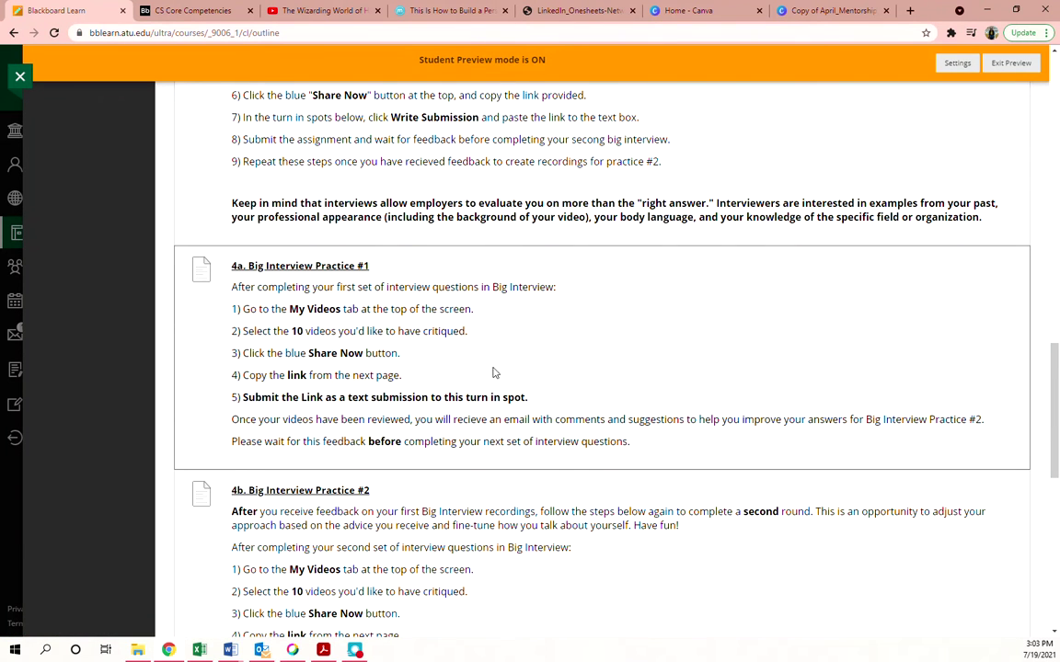
scroll(515, 397, "down", 2)
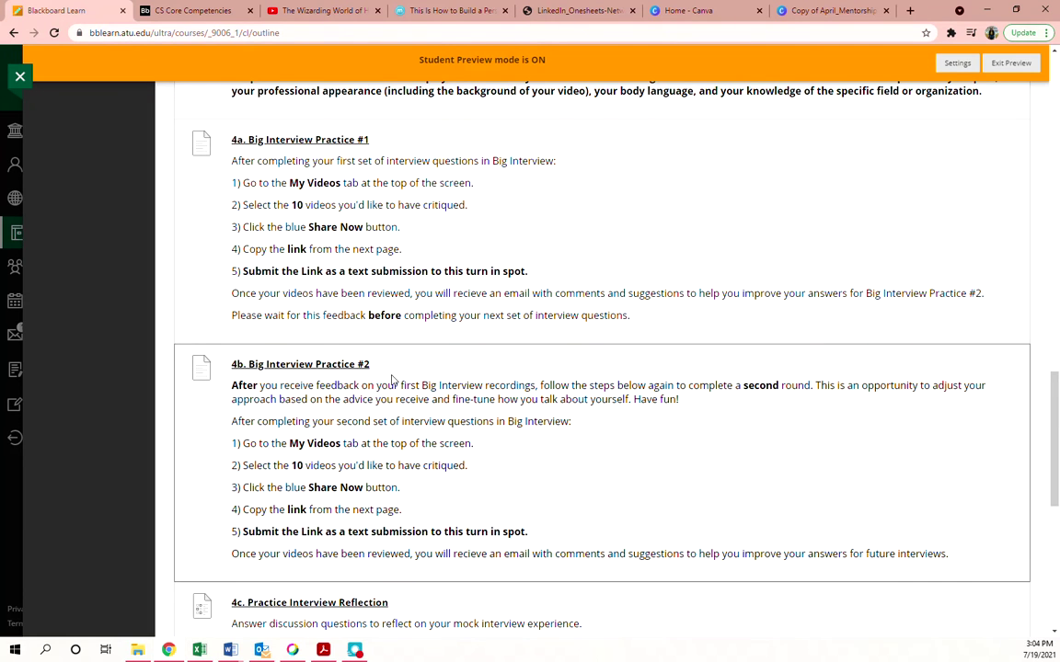
left_click_drag(232, 315, 629, 315)
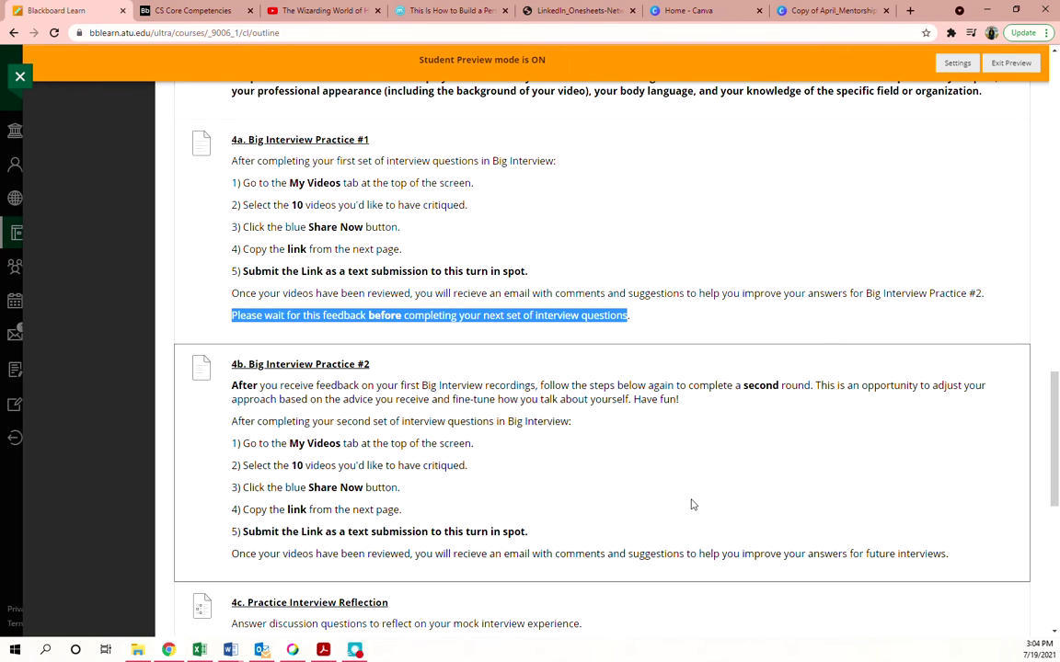
Review the rest of the Practice Interviews page, from 4c. Practice Interview Reflection to Recommended Experiences and Additional Resources
scroll(697, 509, "down", 2)
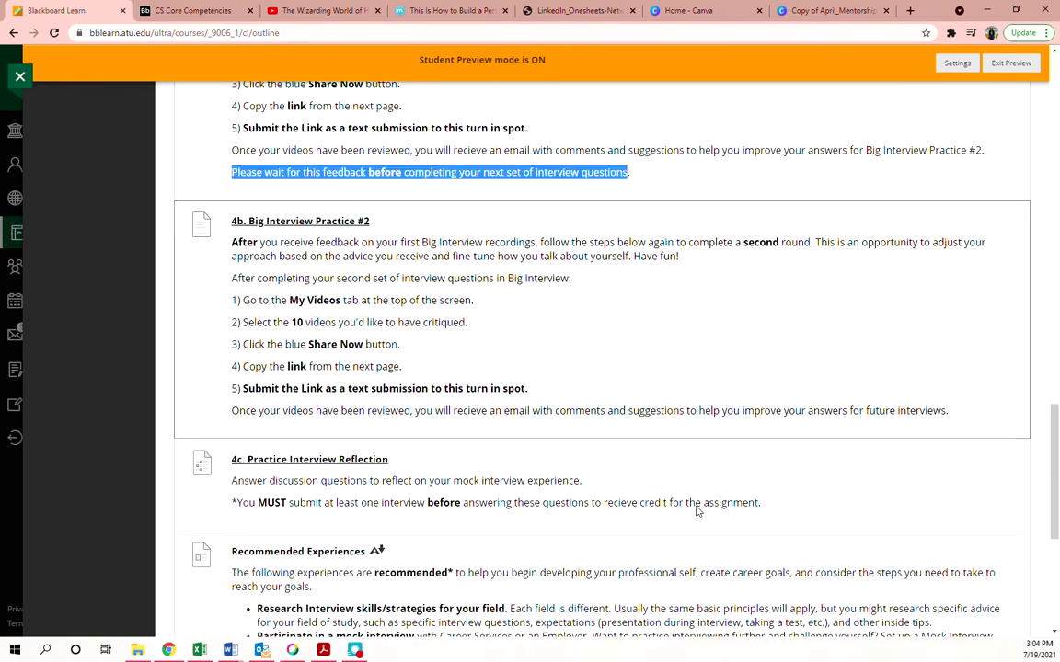
scroll(697, 512, "down", 1)
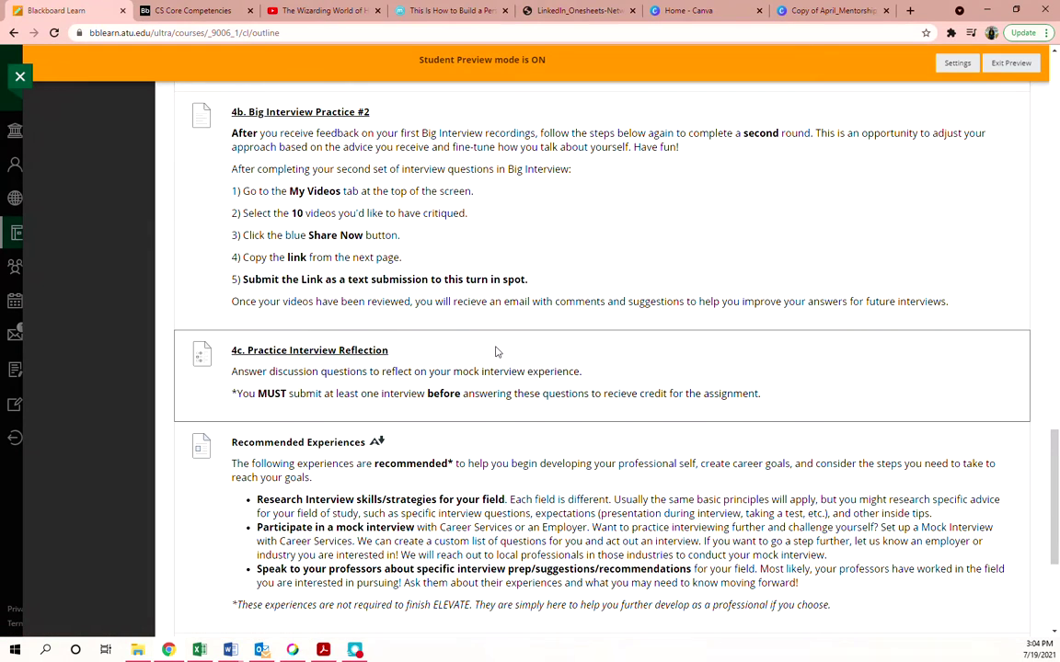
scroll(502, 355, "down", 3)
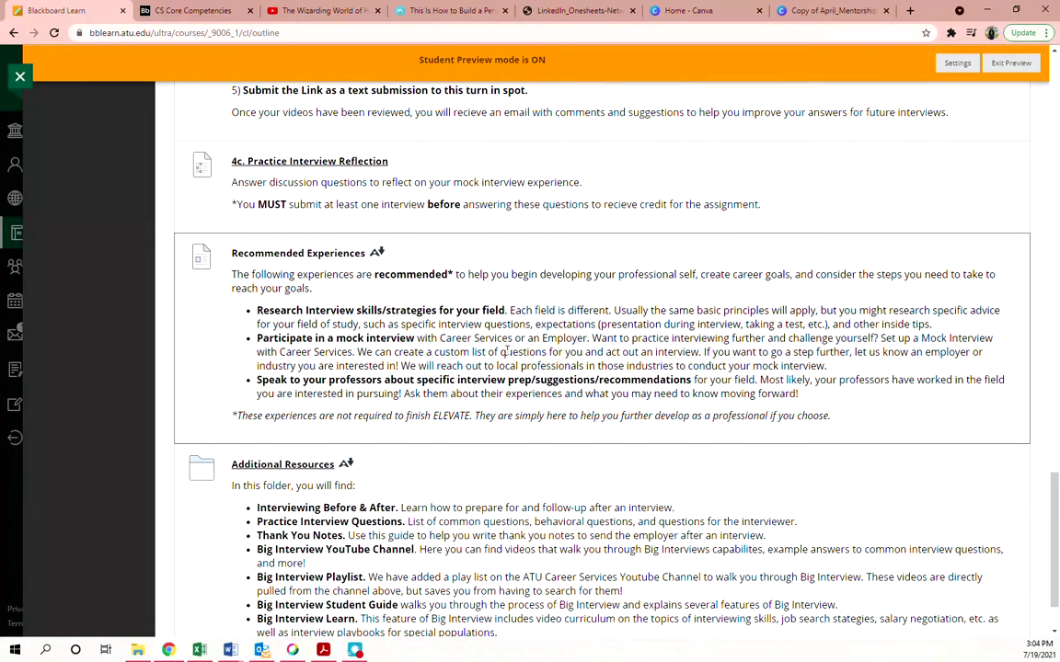
scroll(377, 226, "down", 1)
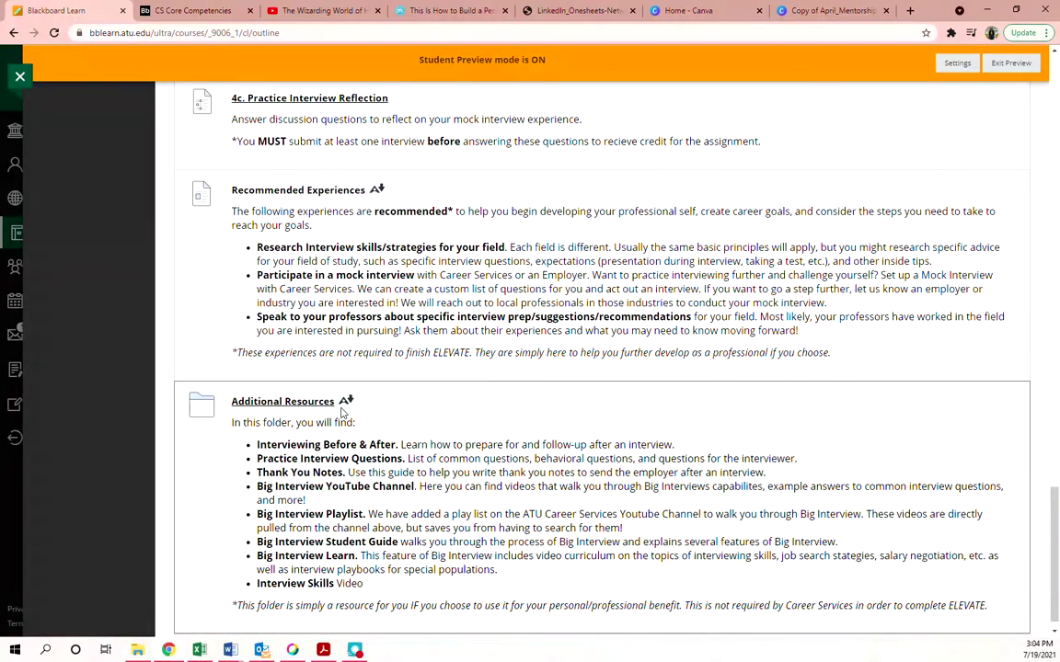
Open the 5) Networking milestone page and review it through assignment 5a, highlighting the requirement to attend two networking events
scroll(342, 413, "up", 15)
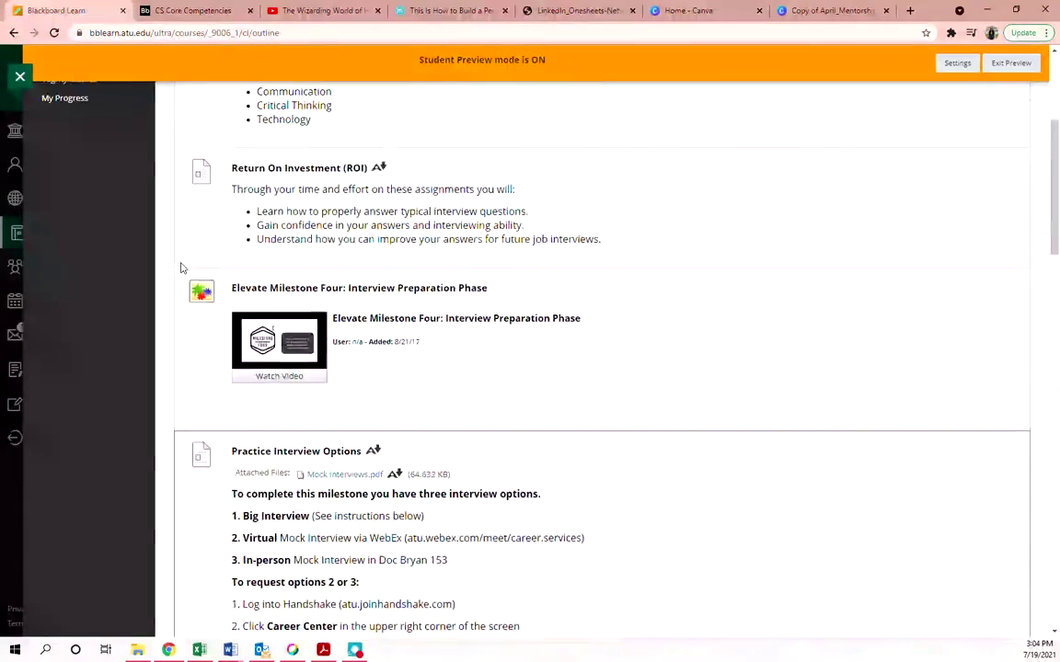
scroll(180, 267, "up", 3)
left_click(79, 306)
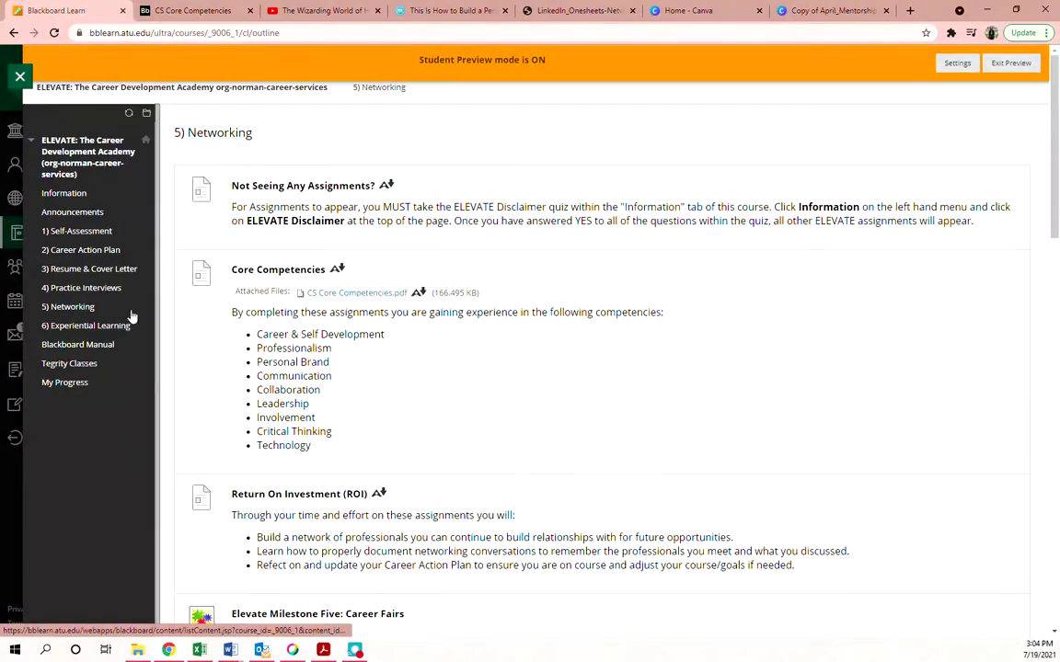
scroll(451, 364, "down", 3)
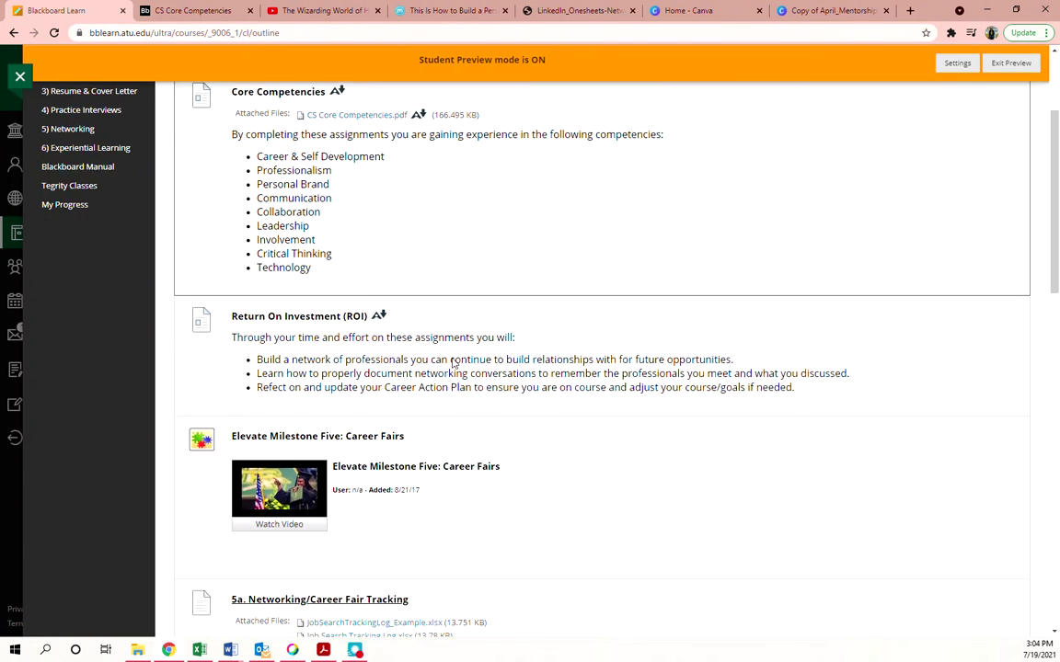
scroll(452, 364, "down", 5)
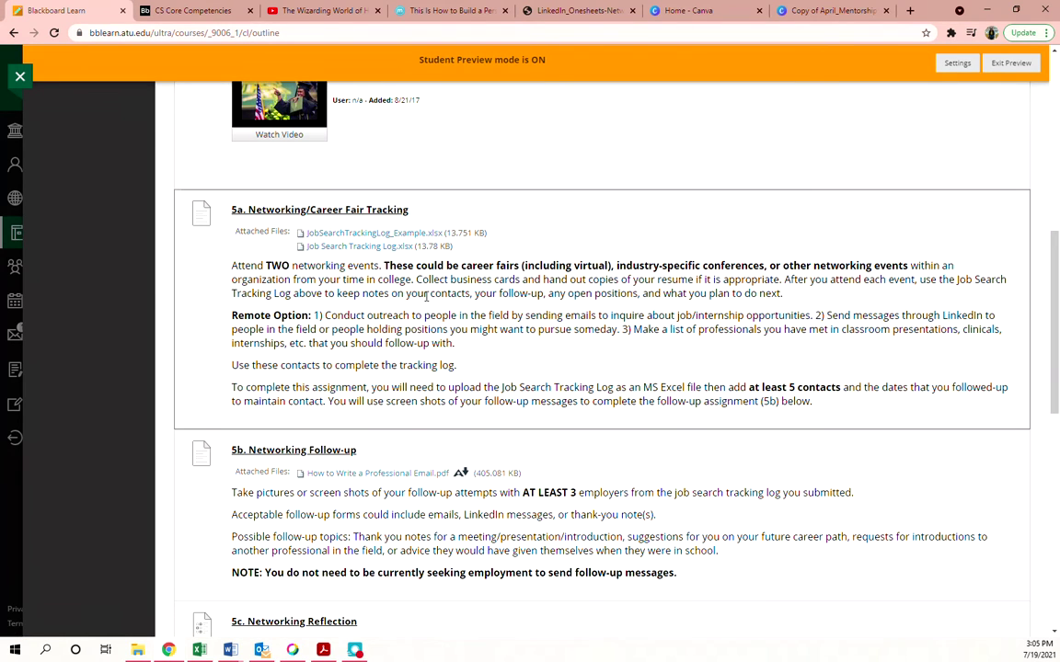
left_click_drag(250, 266, 333, 266)
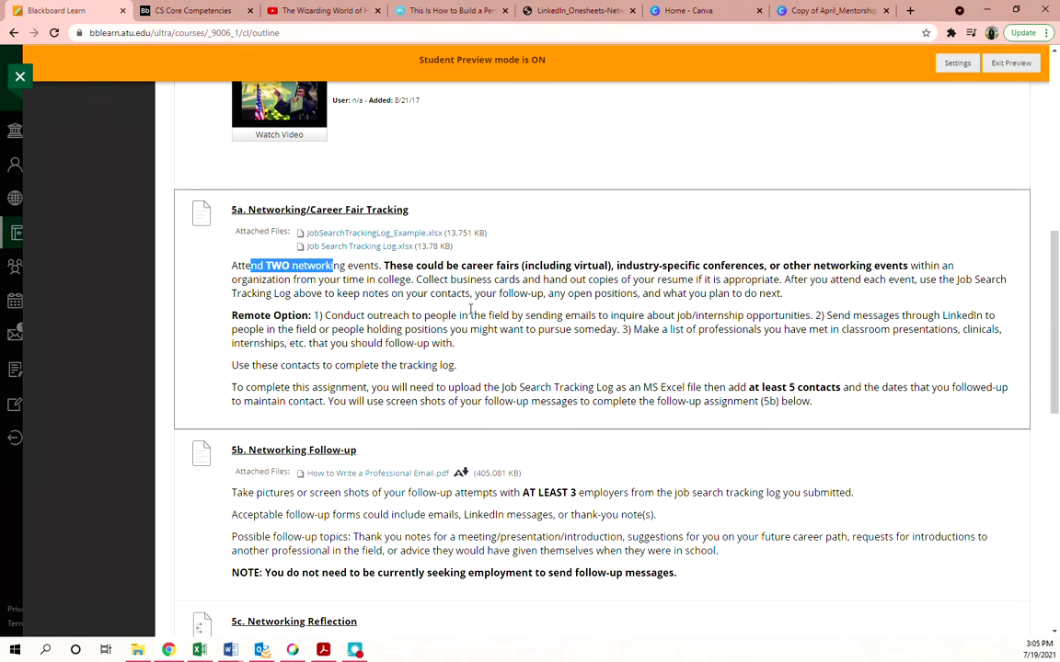
left_click(492, 353)
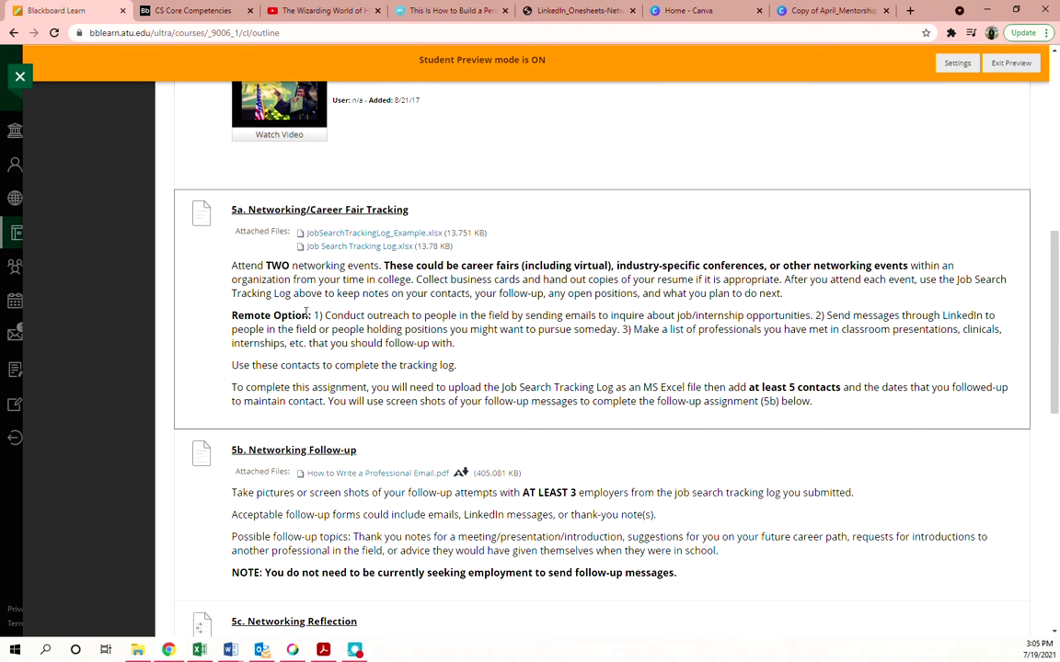
Review the rest of the Networking page, from assignments 5b, 5c and 5d to Recommended Experiences and Additional Resources
scroll(306, 313, "down", 3)
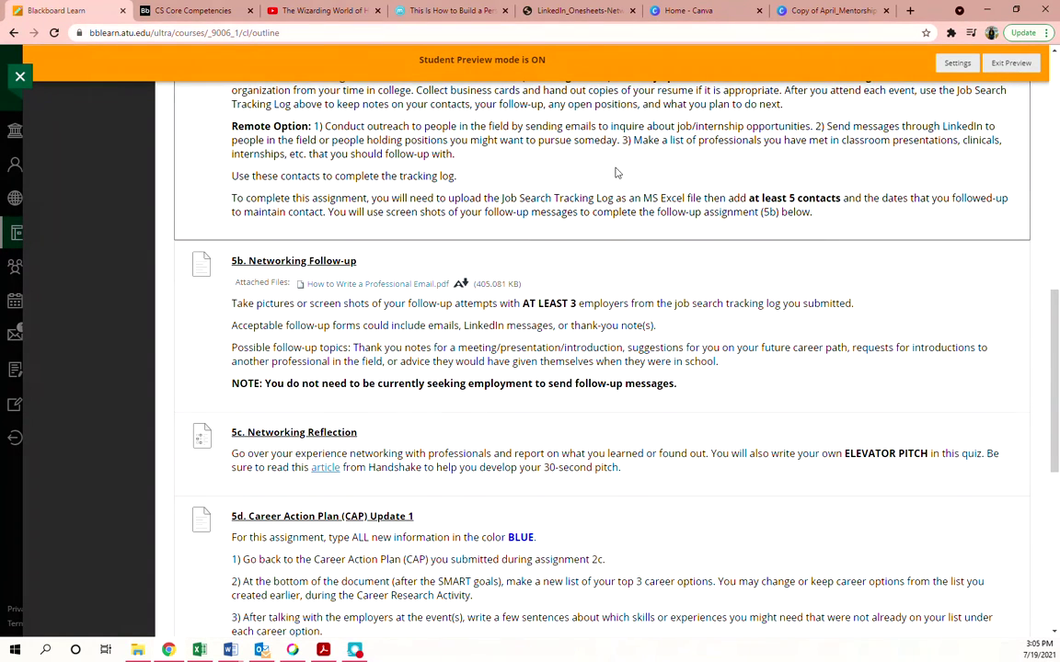
scroll(503, 176, "down", 3)
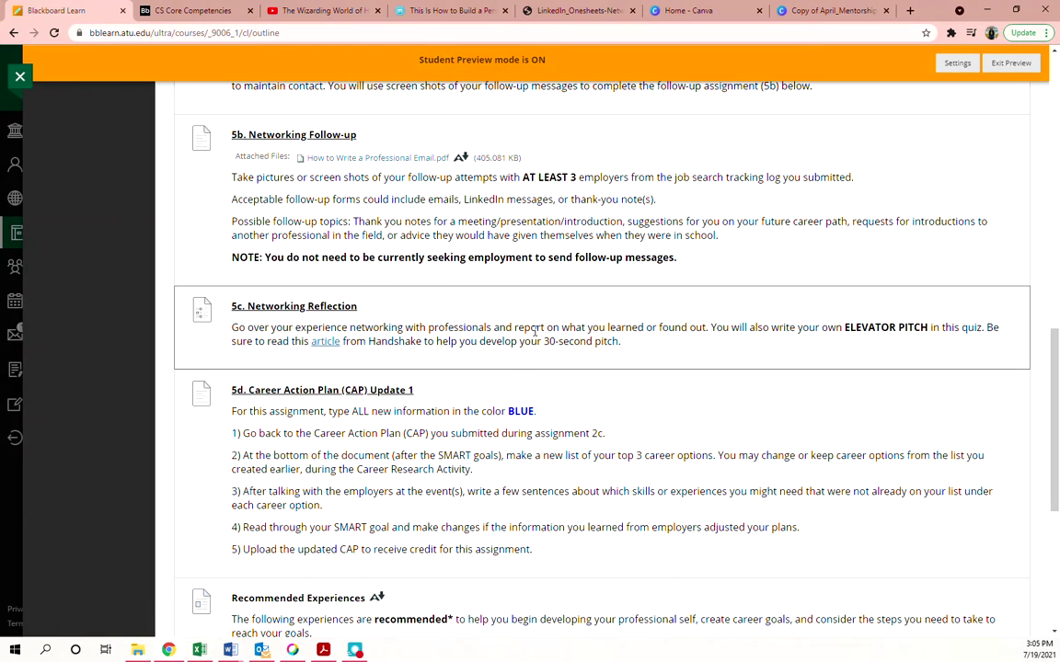
scroll(416, 320, "down", 1)
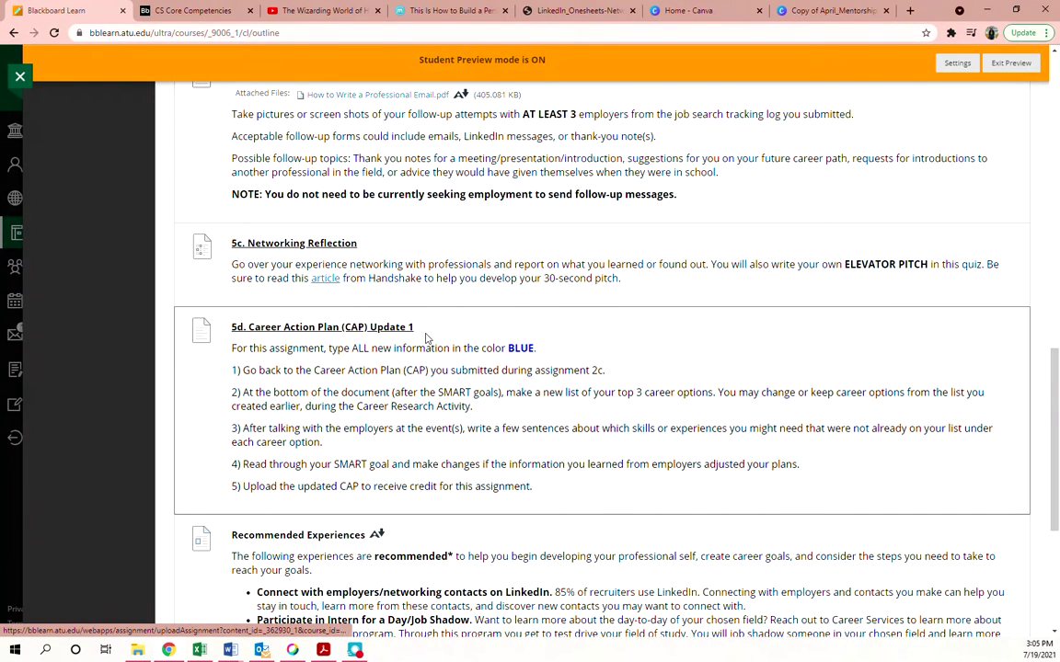
scroll(426, 339, "down", 1)
scroll(426, 339, "up", 1)
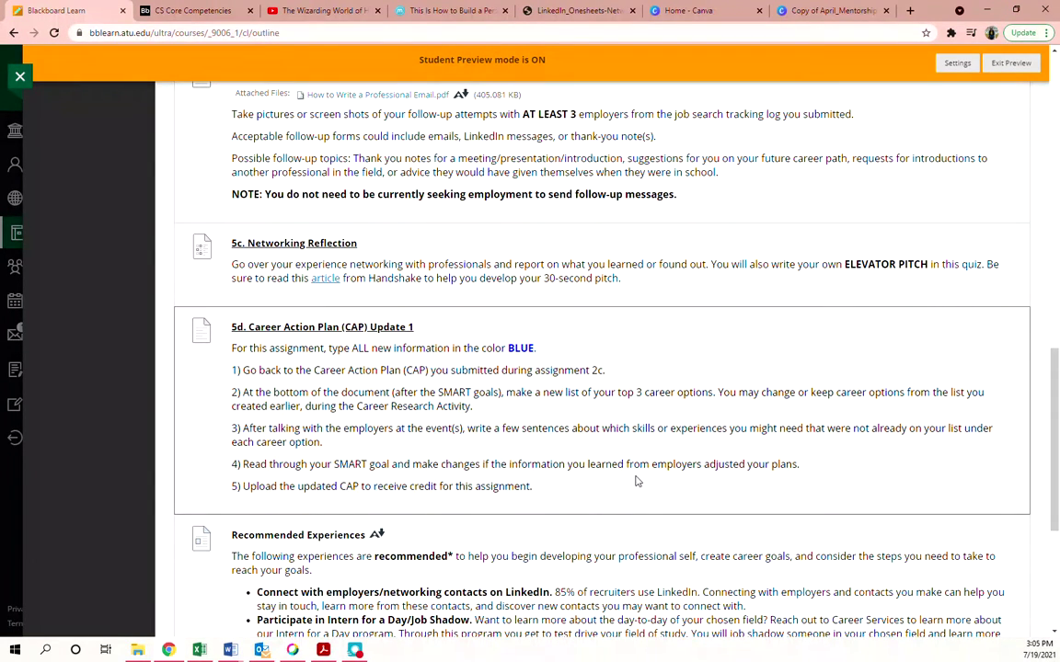
scroll(478, 432, "down", 5)
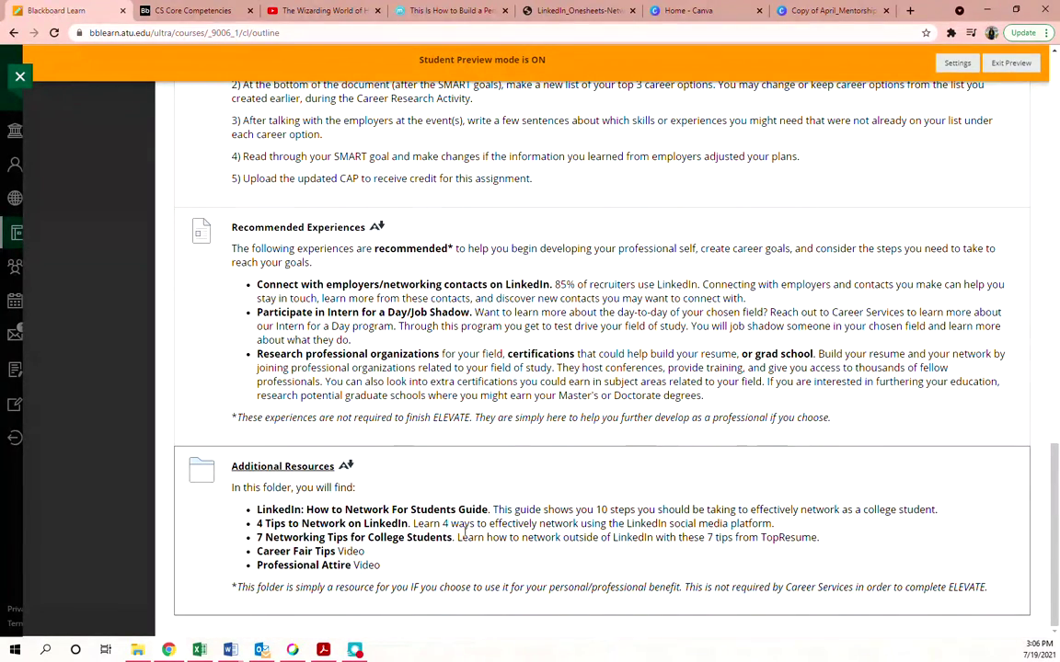
Open the 6) Experiential Learning milestone page and review it through assignment 6a, highlighting the Road Trip Nation Suggested Assignment option
scroll(199, 278, "up", 15)
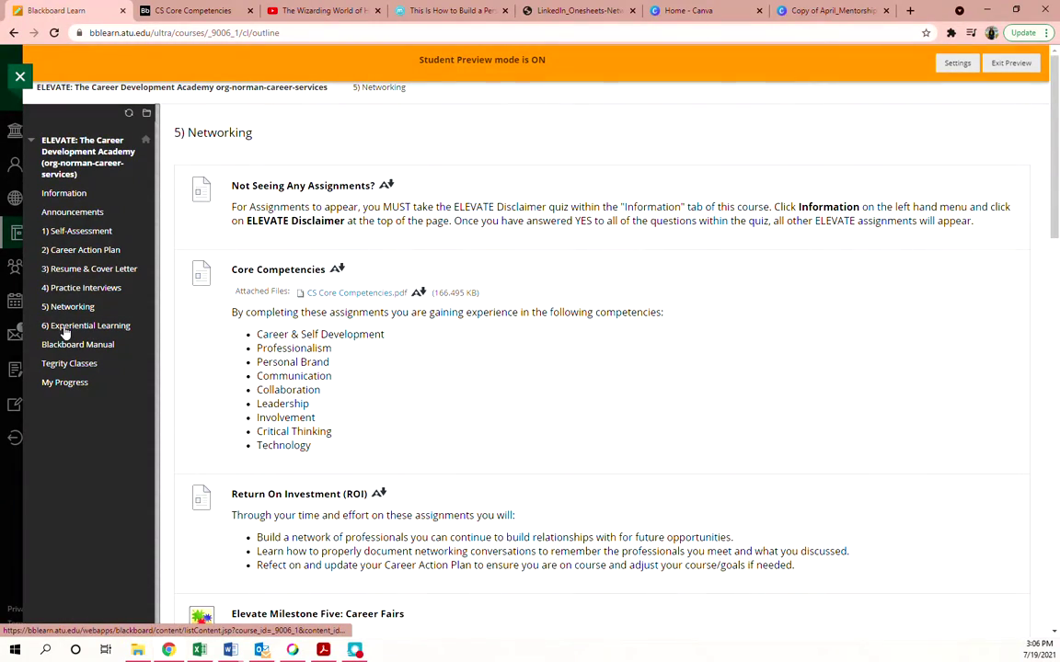
left_click(81, 327)
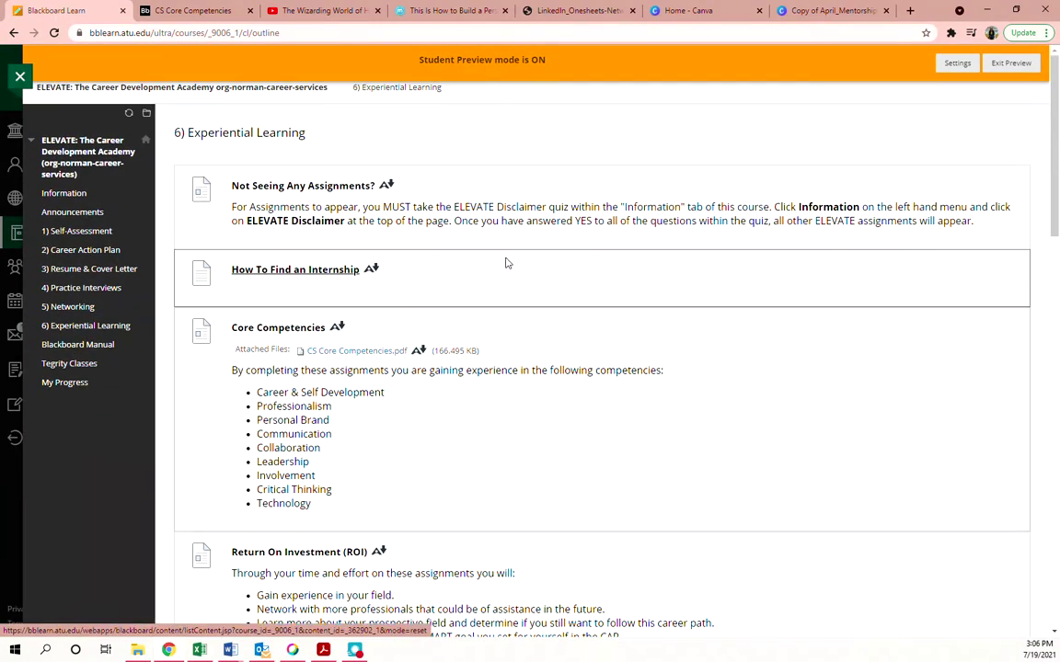
scroll(565, 310, "down", 4)
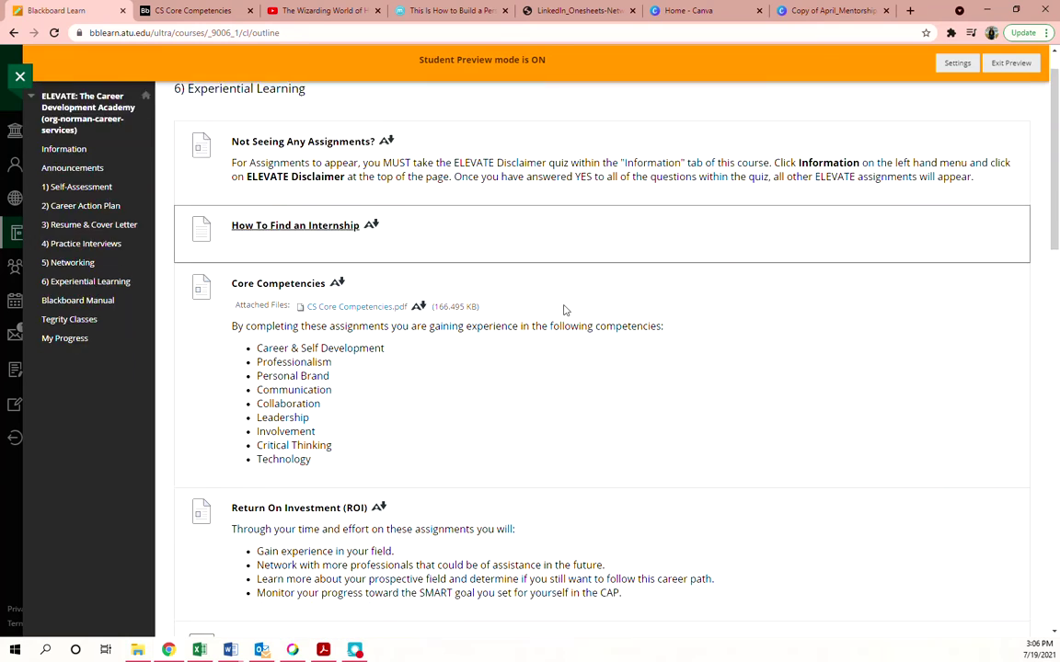
scroll(565, 310, "down", 3)
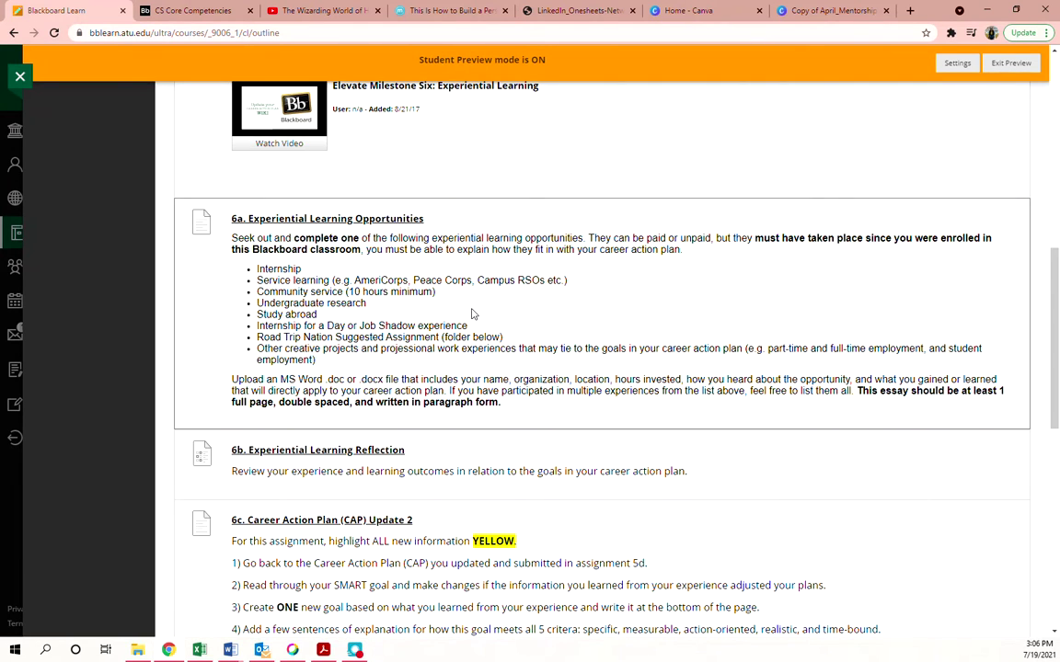
left_click_drag(504, 337, 259, 336)
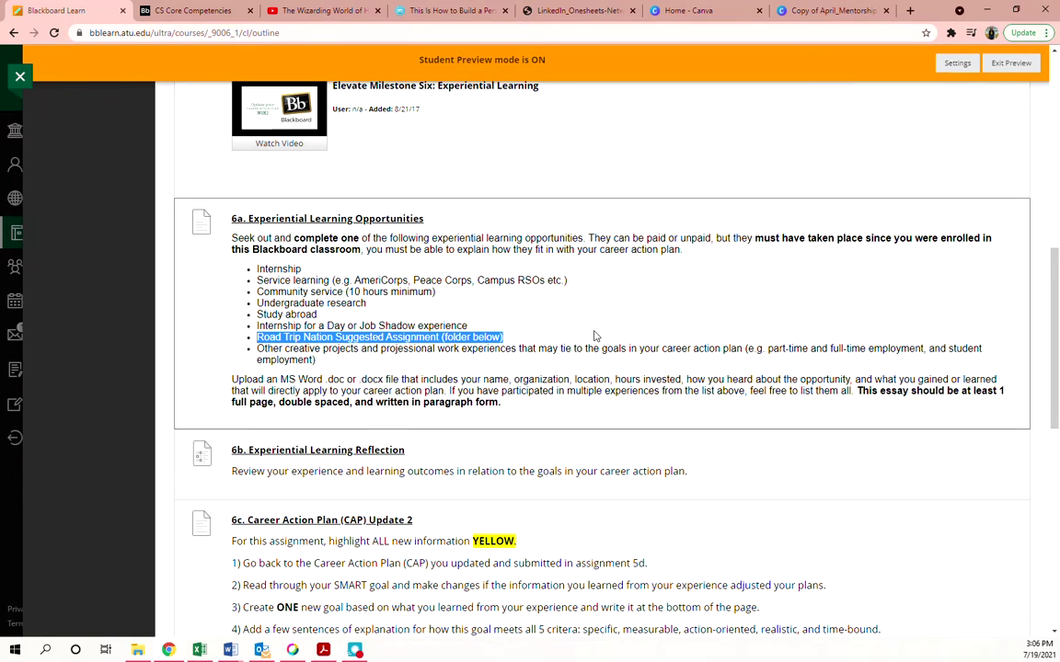
Review assignments 6b and 6c, the Road Trip Nation Suggested Assignment, Recommended Experiences and Additional Resources on the Experiential Learning page
scroll(598, 331, "down", 4)
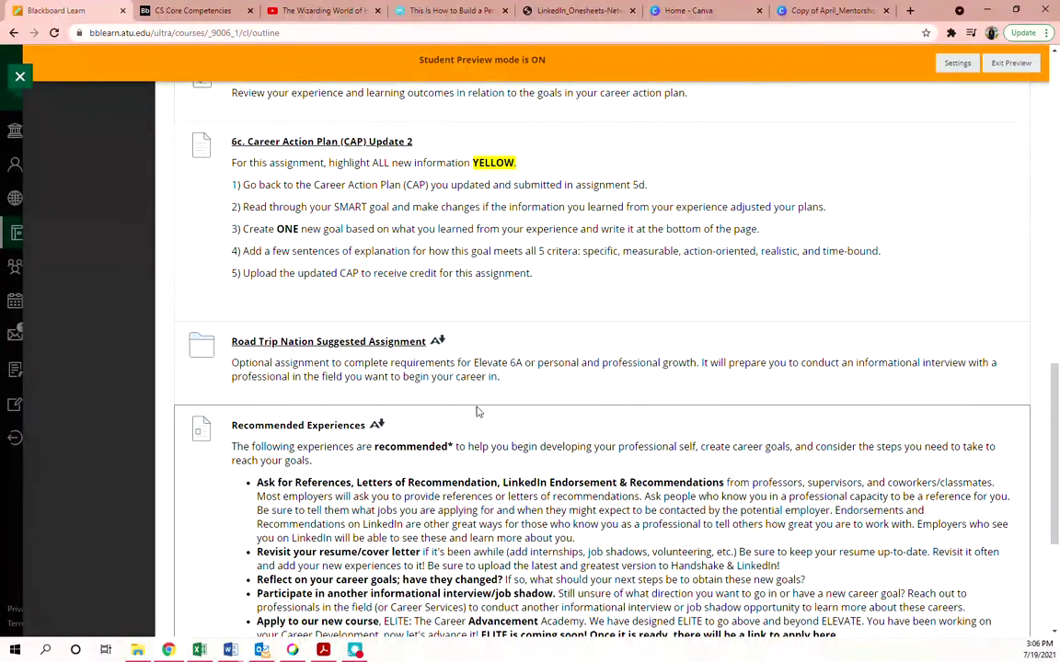
scroll(395, 350, "up", 4)
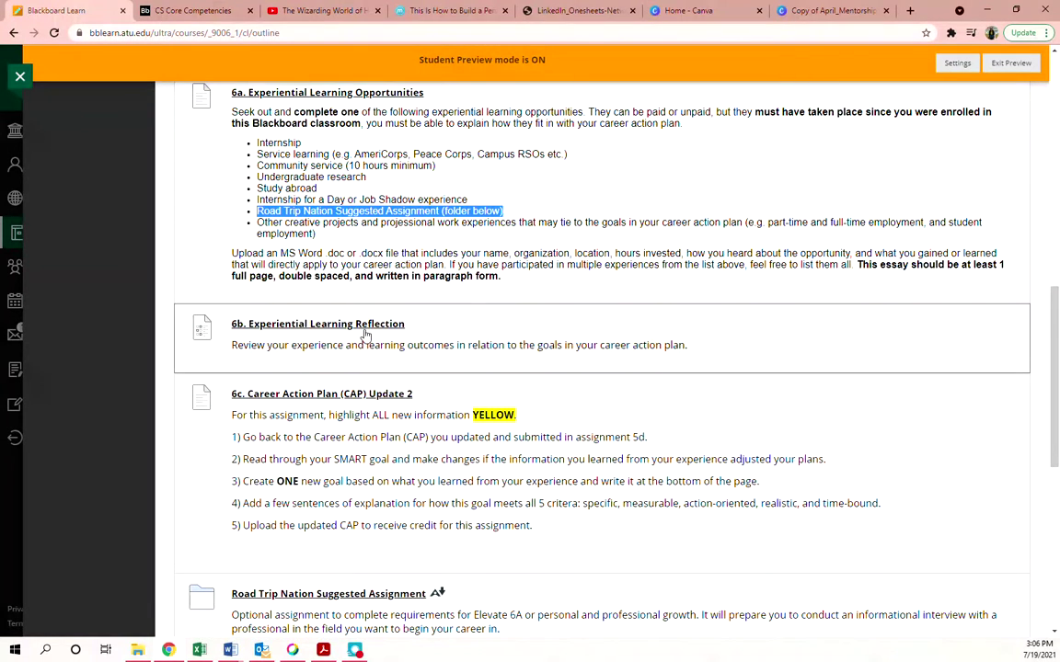
scroll(539, 199, "down", 1)
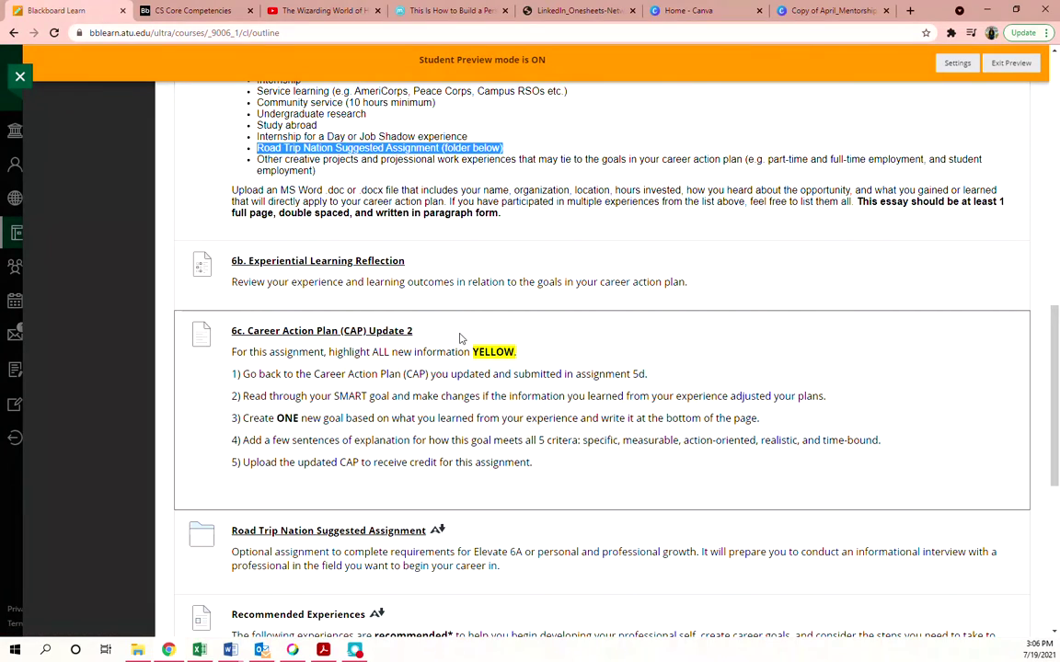
scroll(404, 312, "down", 1)
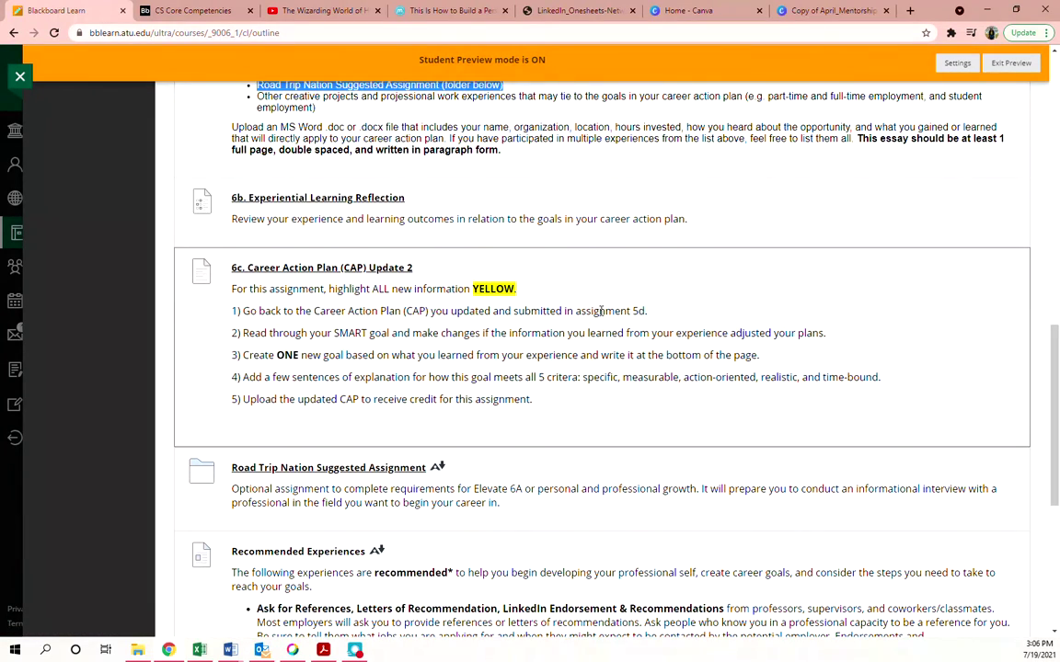
scroll(600, 311, "down", 4)
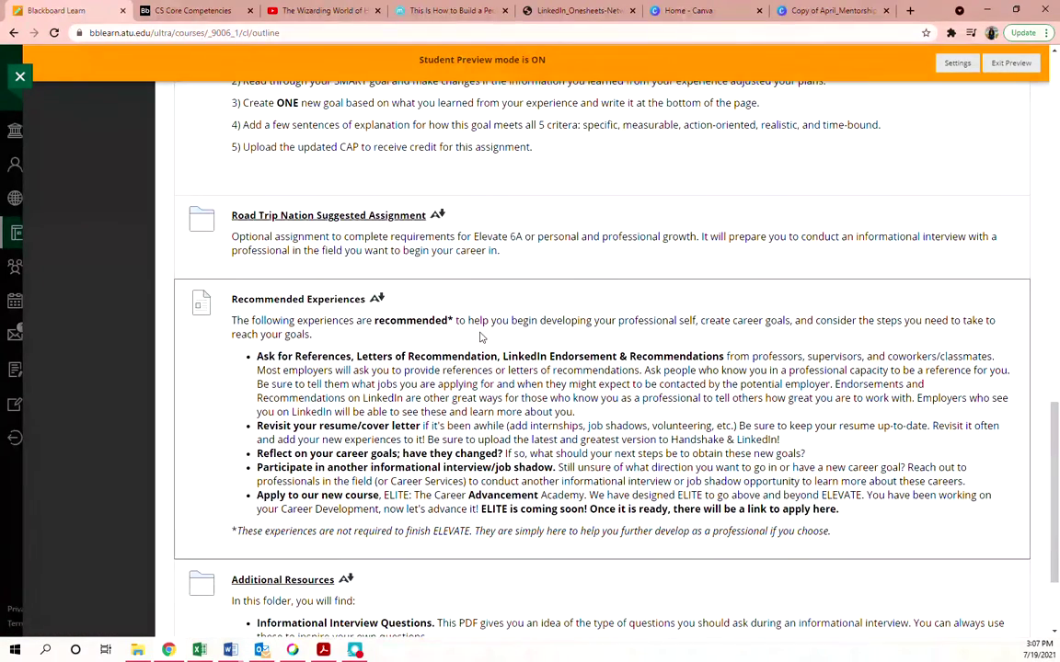
scroll(393, 460, "down", 2)
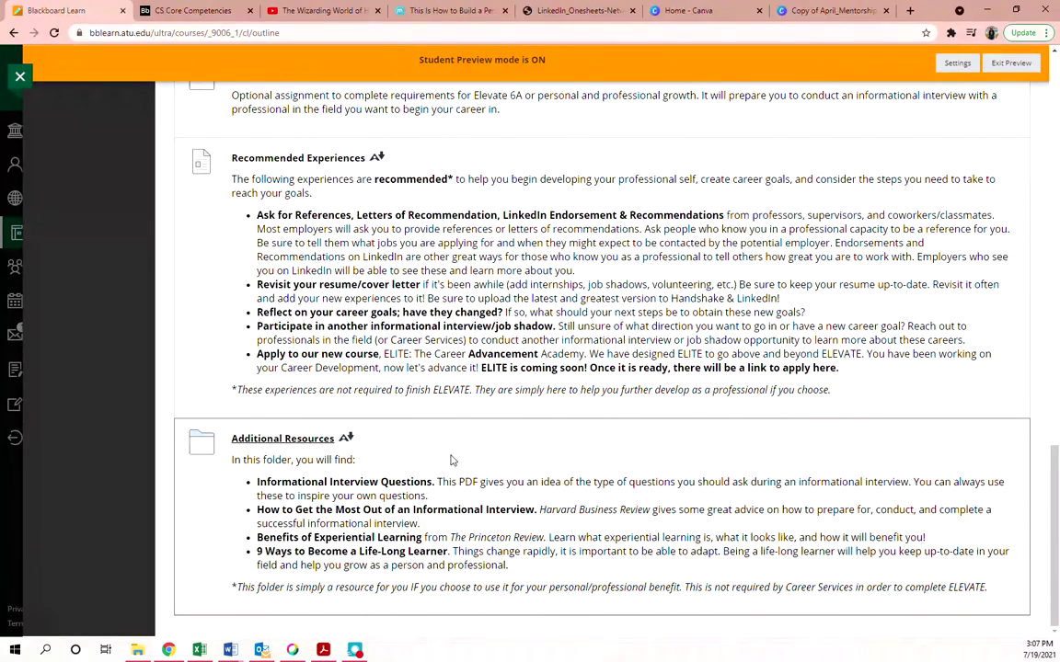
Skim the whole Experiential Learning page again, from Core Competencies to Additional Resources, and head back up
scroll(536, 387, "up", 12)
scroll(543, 391, "up", 7)
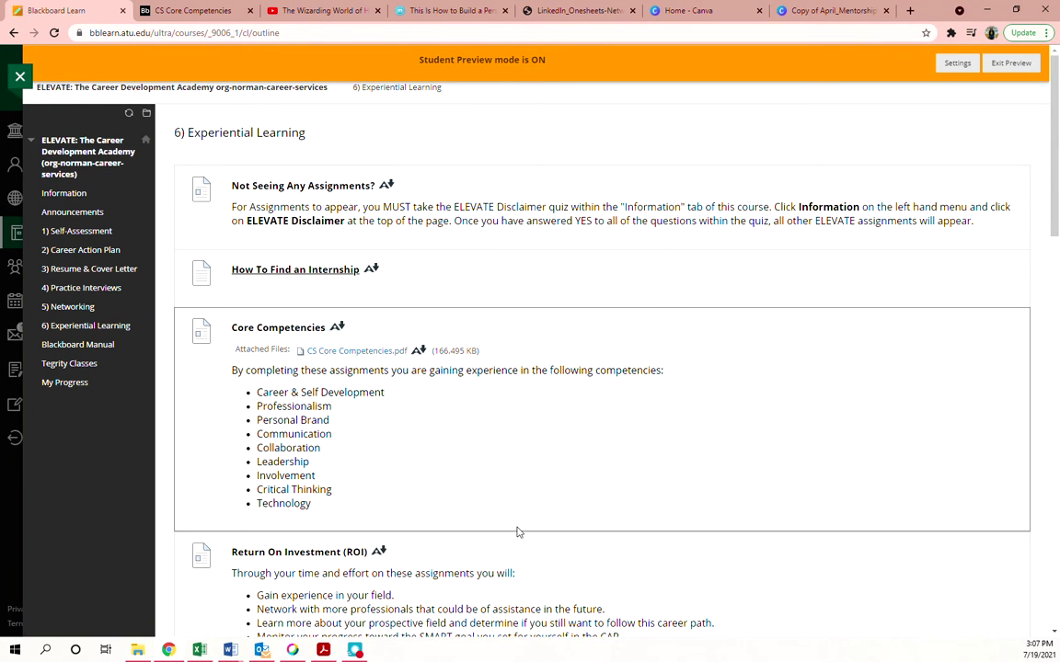
scroll(519, 532, "down", 3)
scroll(538, 517, "down", 3)
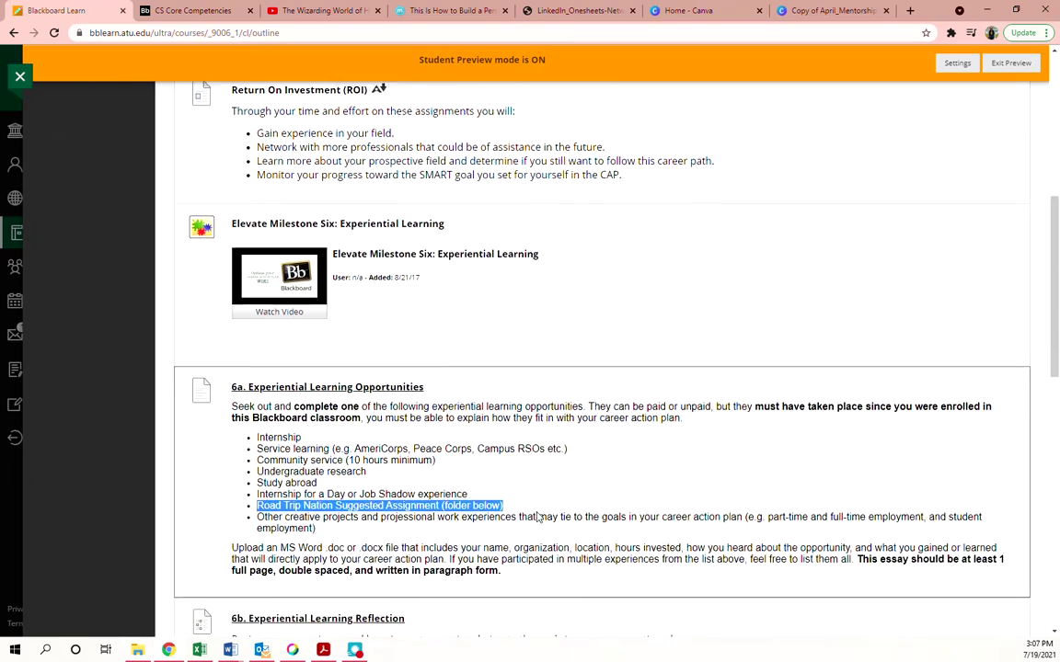
scroll(538, 517, "down", 7)
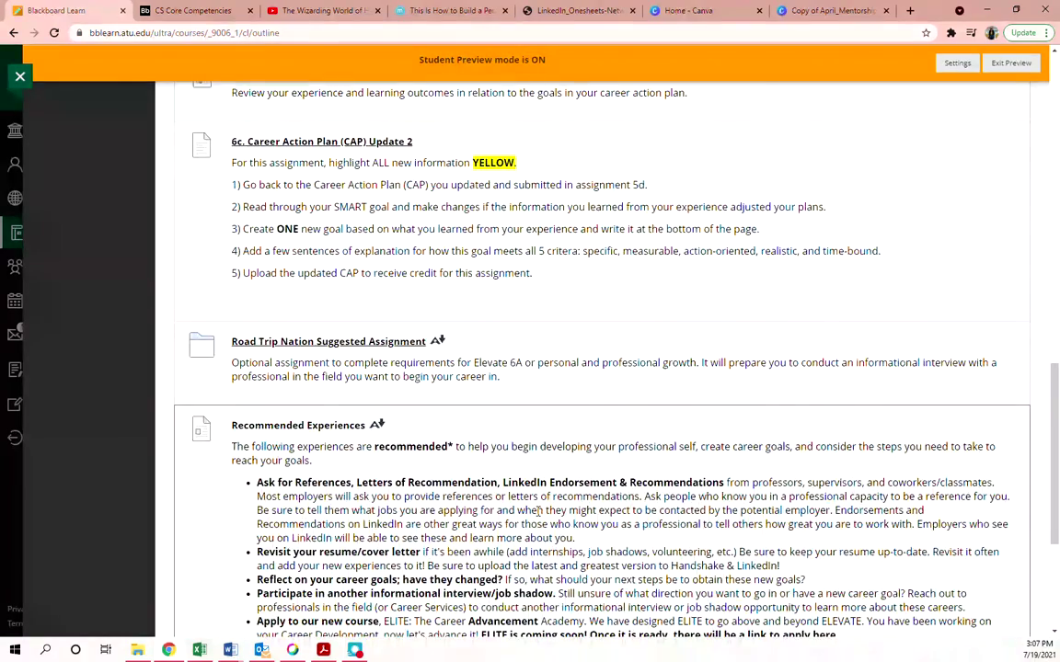
scroll(538, 511, "down", 3)
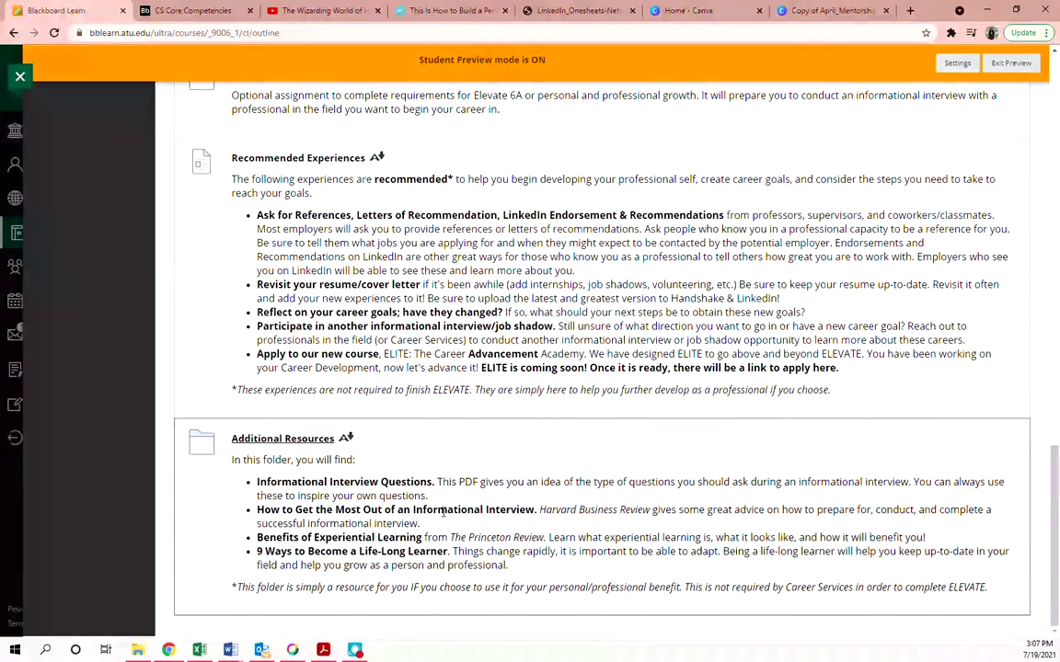
scroll(449, 468, "up", 15)
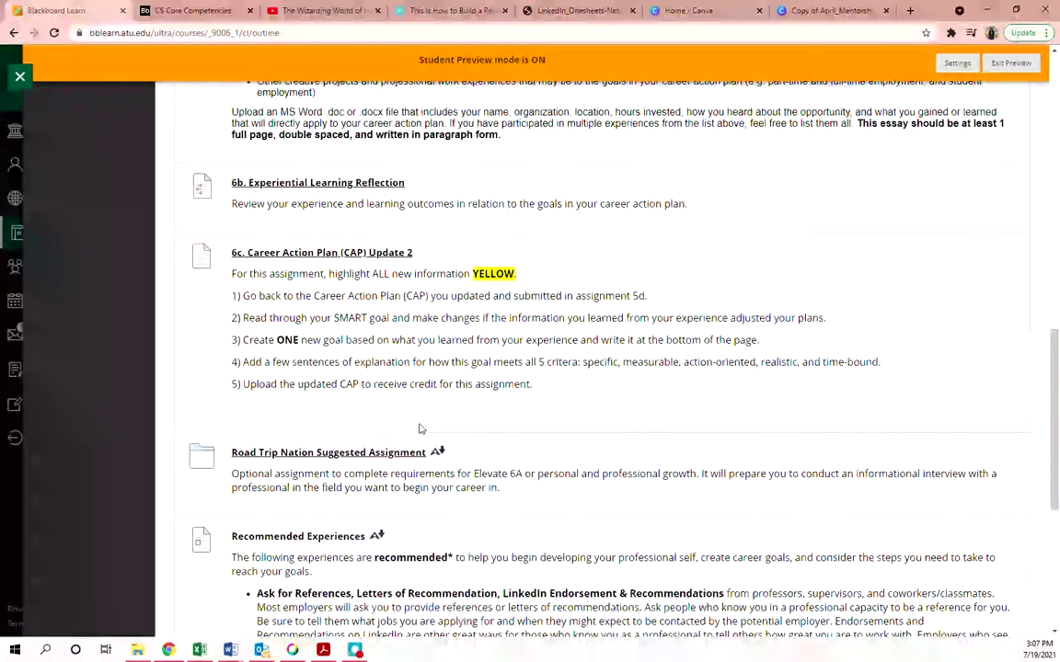
Open the ELEVATE Syllabus PDF from the Information page and read the course overview for all six milestones
scroll(402, 437, "up", 2)
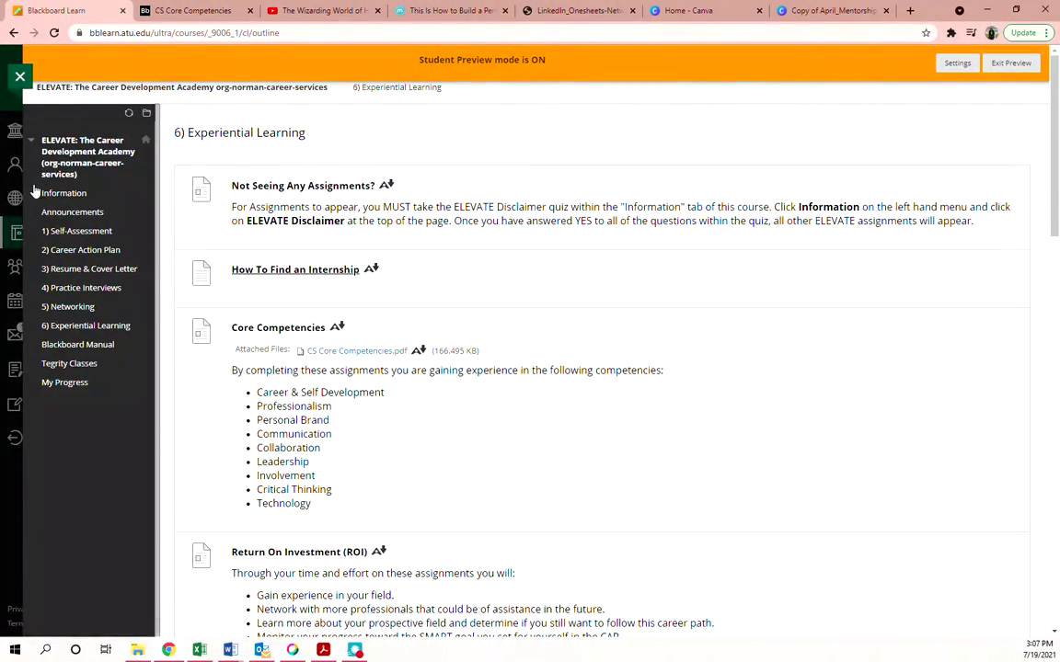
left_click(77, 194)
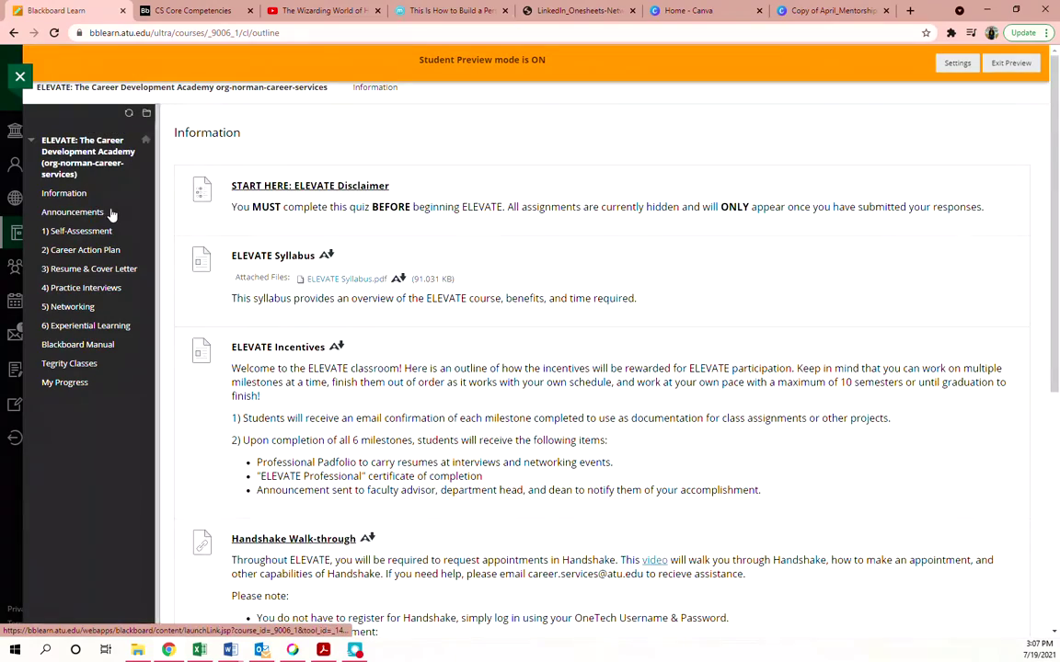
left_click(344, 282)
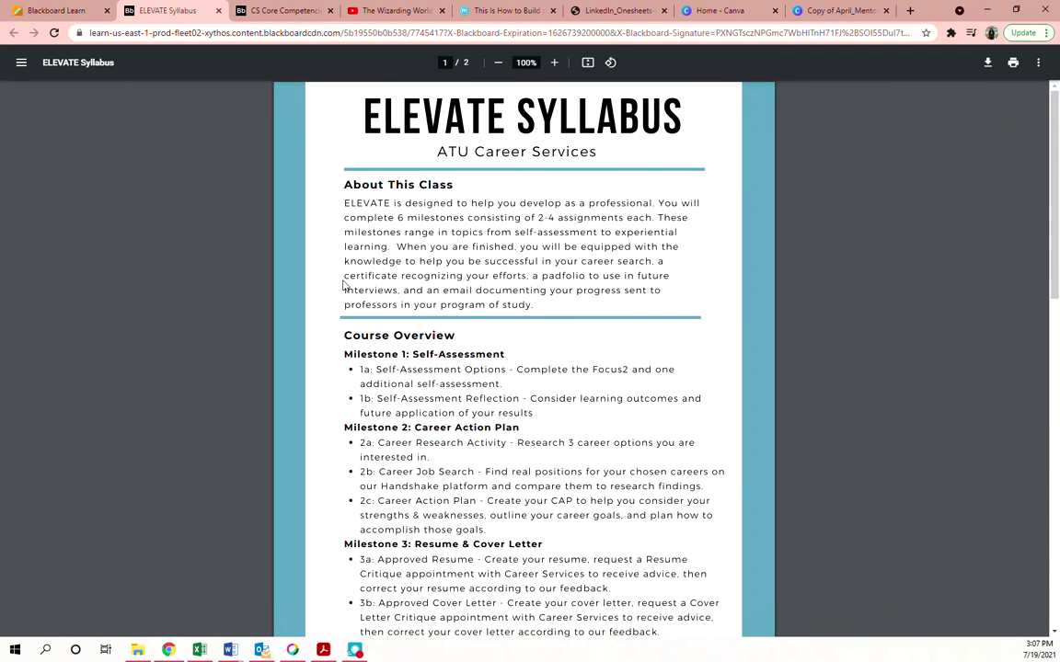
scroll(657, 277, "down", 3)
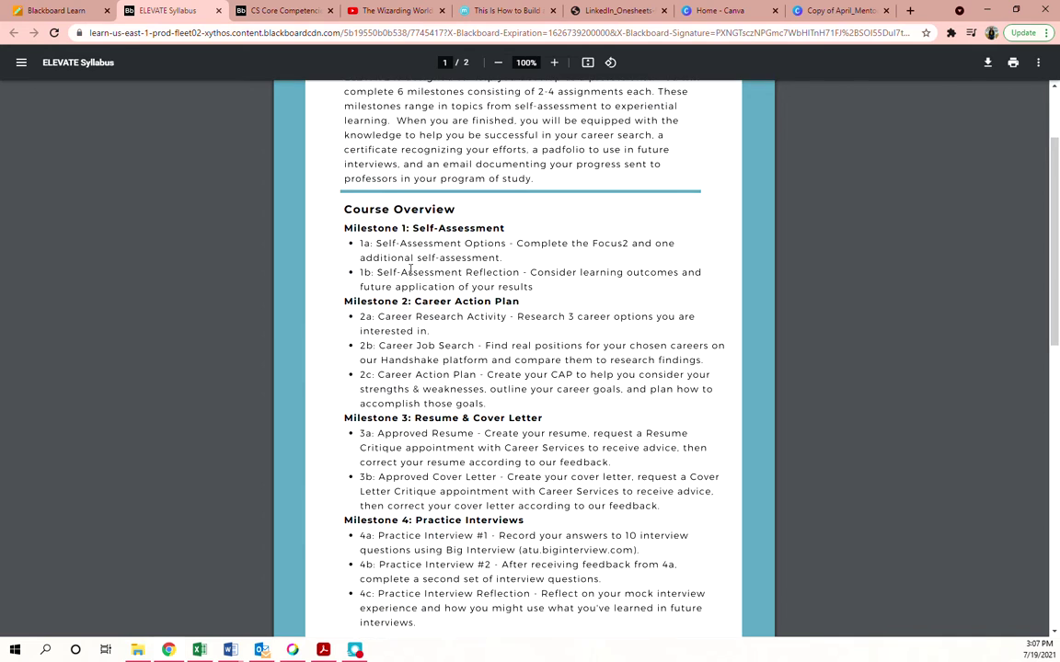
scroll(425, 413, "down", 15)
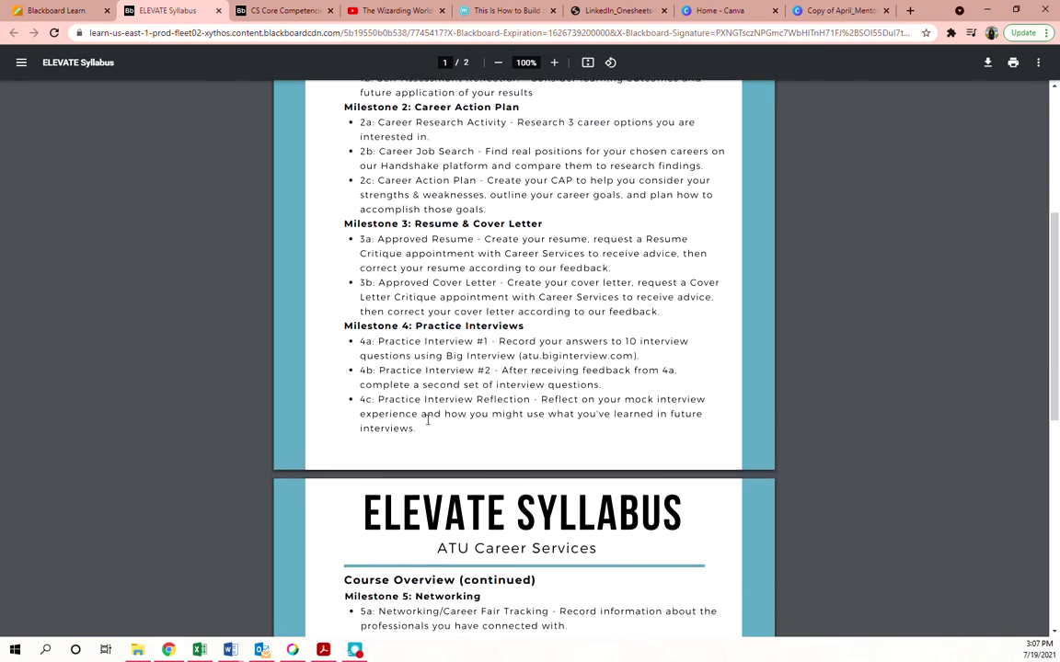
scroll(429, 426, "down", 2)
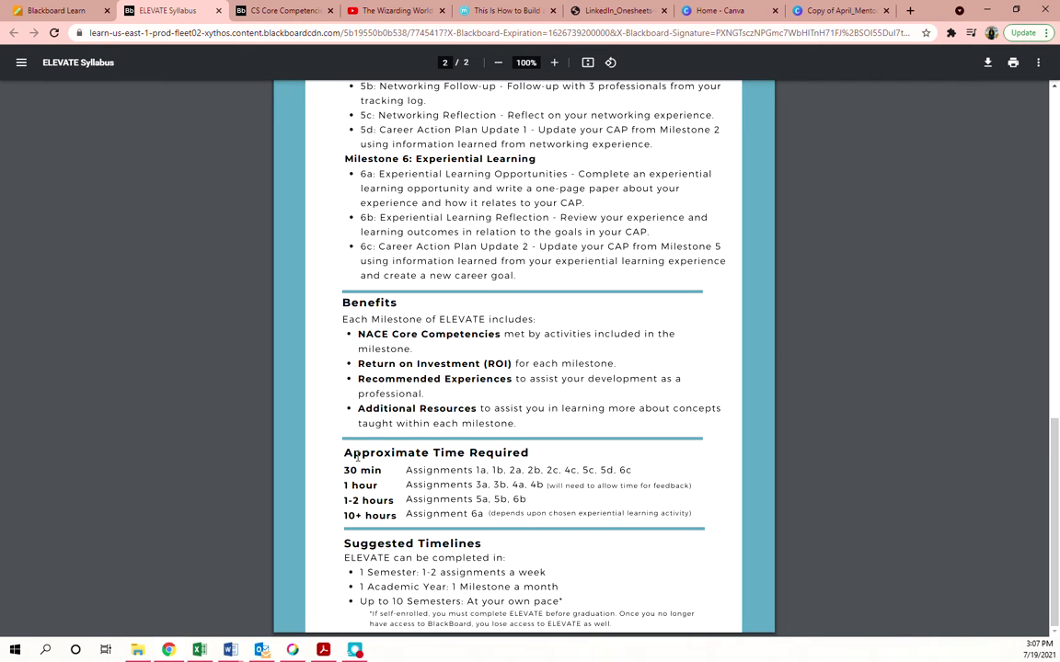
Review the syllabus's Approximate Time Required and Suggested Timelines sections, highlighting the time heading and the 1 Semester option, and close the syllabus
left_click_drag(347, 448, 527, 451)
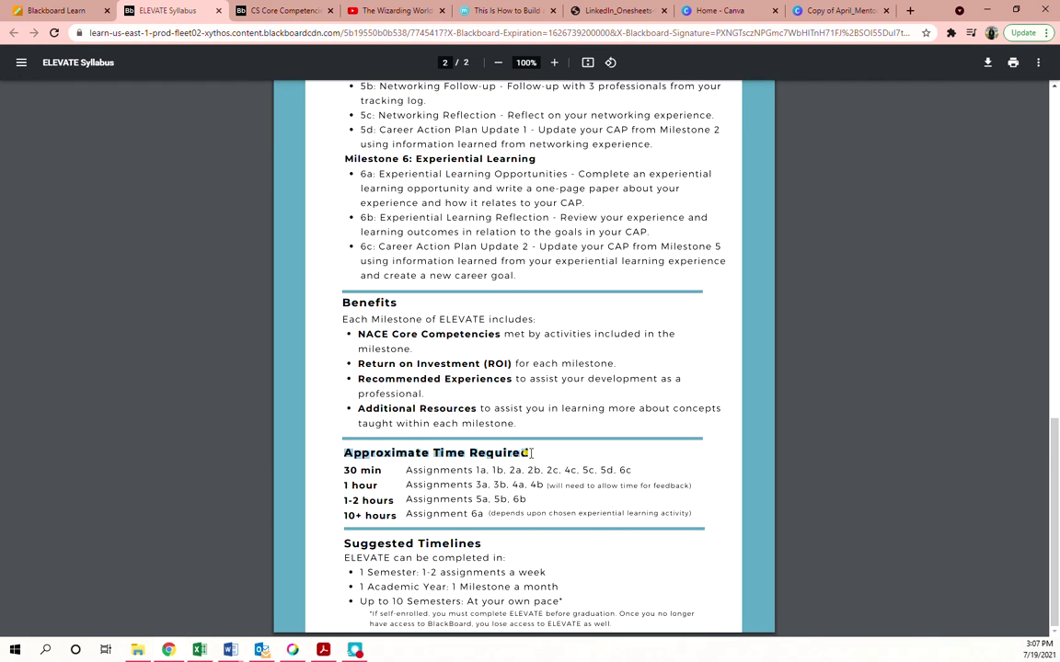
left_click(543, 457)
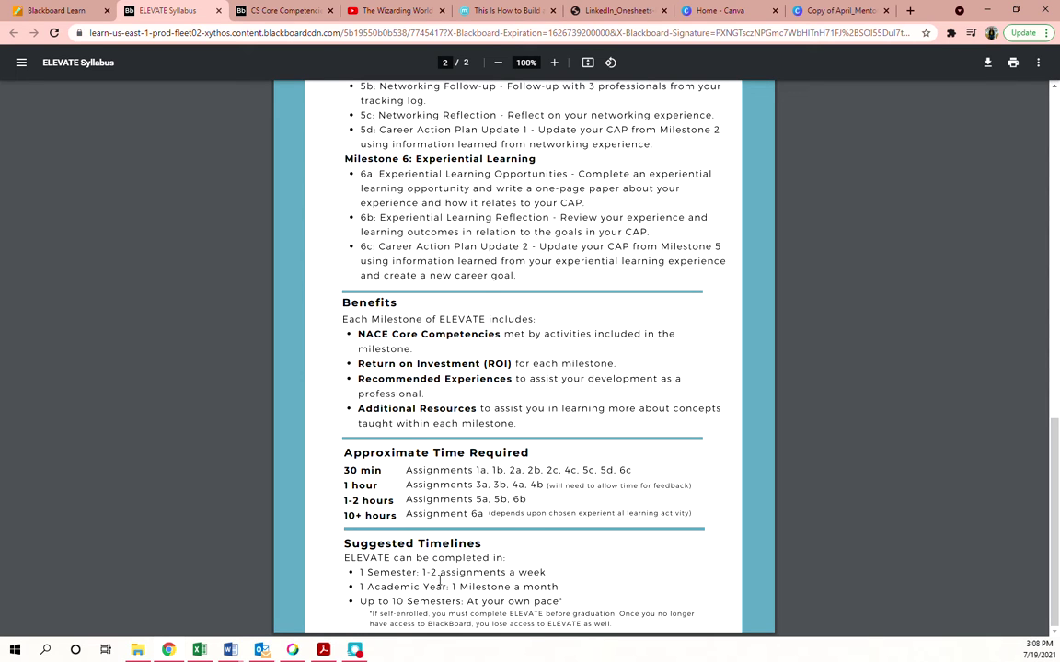
left_click_drag(358, 574, 423, 574)
left_click(550, 576)
scroll(550, 515, "up", 8)
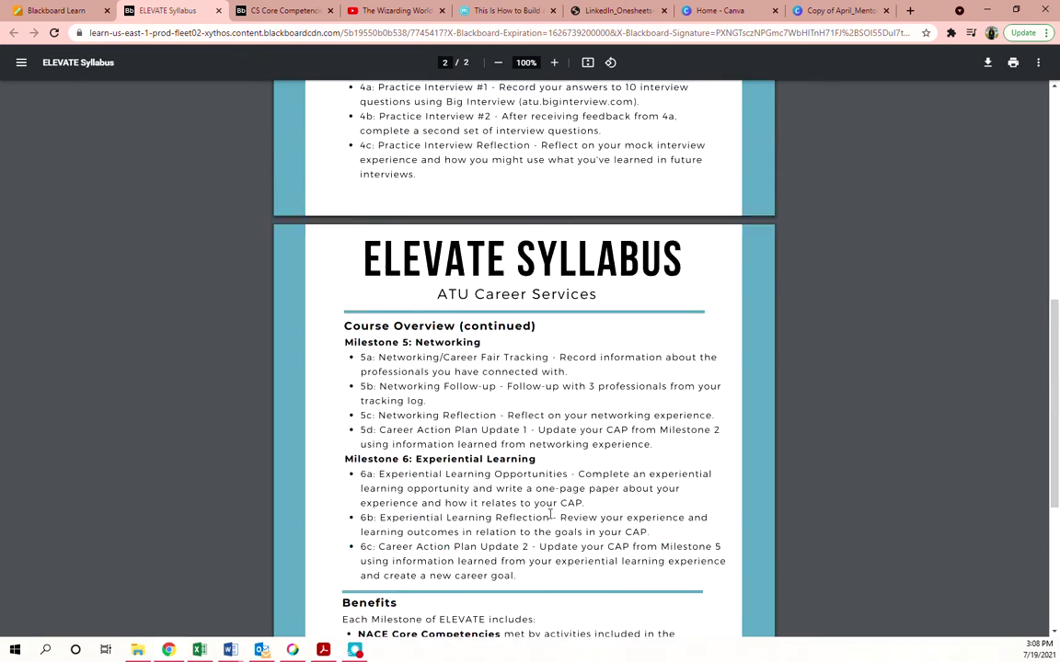
left_click(219, 11)
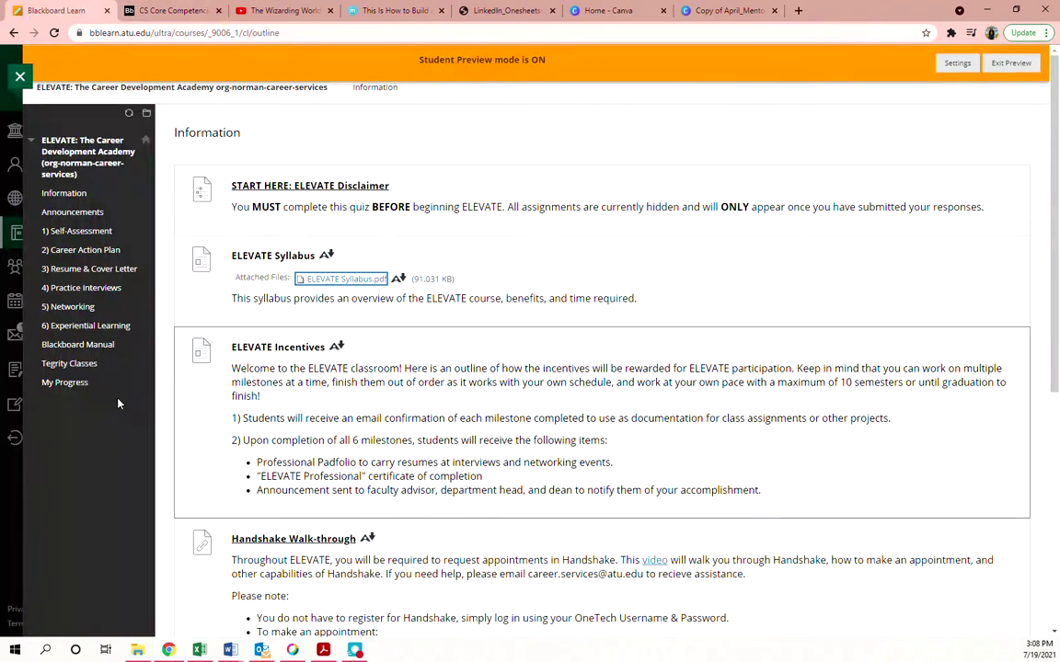
Skim the Information page from ELEVATE Incentives through the Handshake Walk-through to the Elevate Overview video, and return to the page's start
scroll(575, 405, "down", 4)
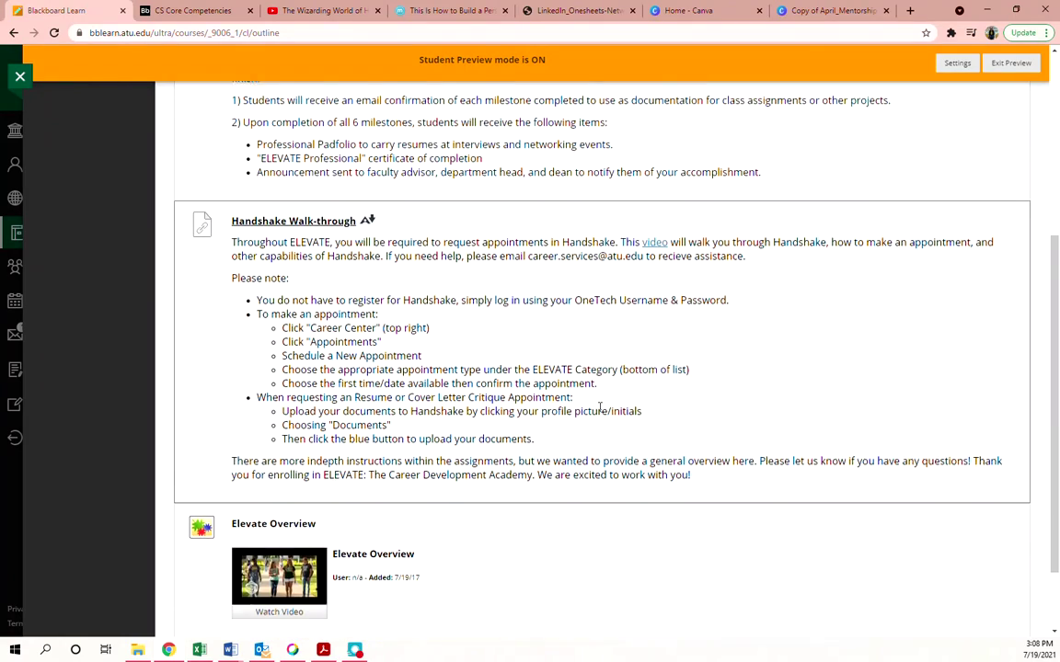
scroll(599, 407, "down", 1)
scroll(599, 407, "up", 5)
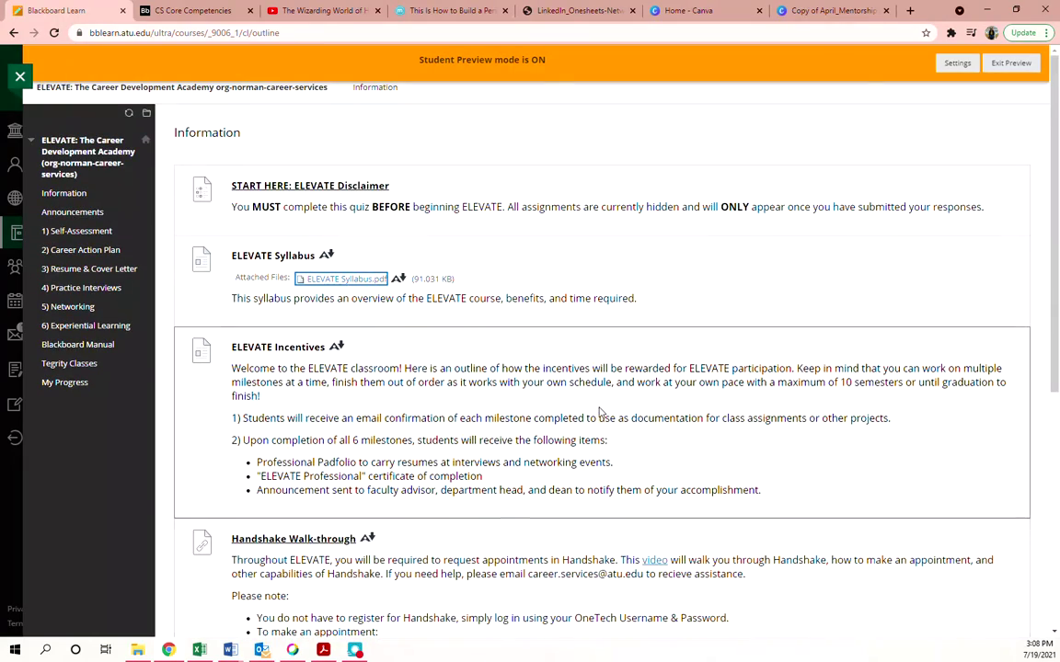